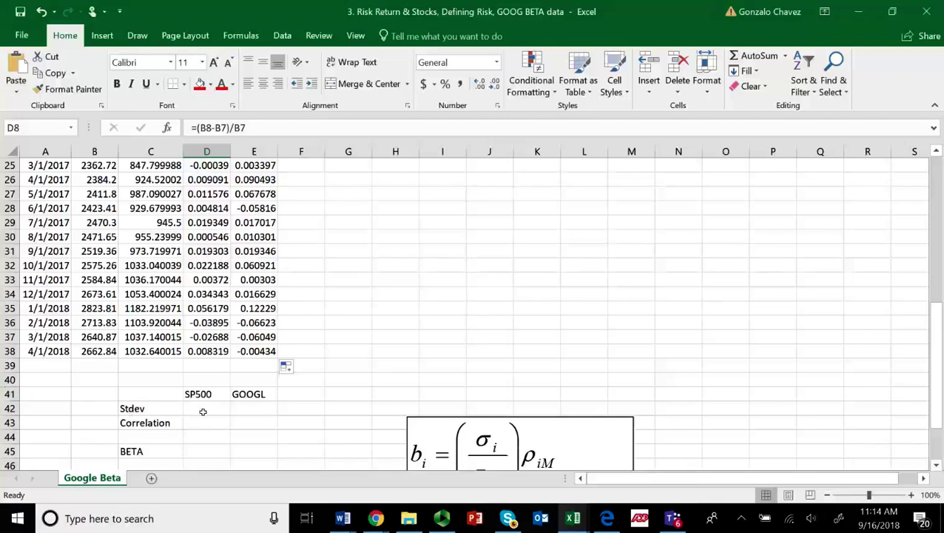
Step: Calculate the SP500 returns' sample standard deviation in D42 with STDEV.S over D4:D38
click(203, 411)
text(=)
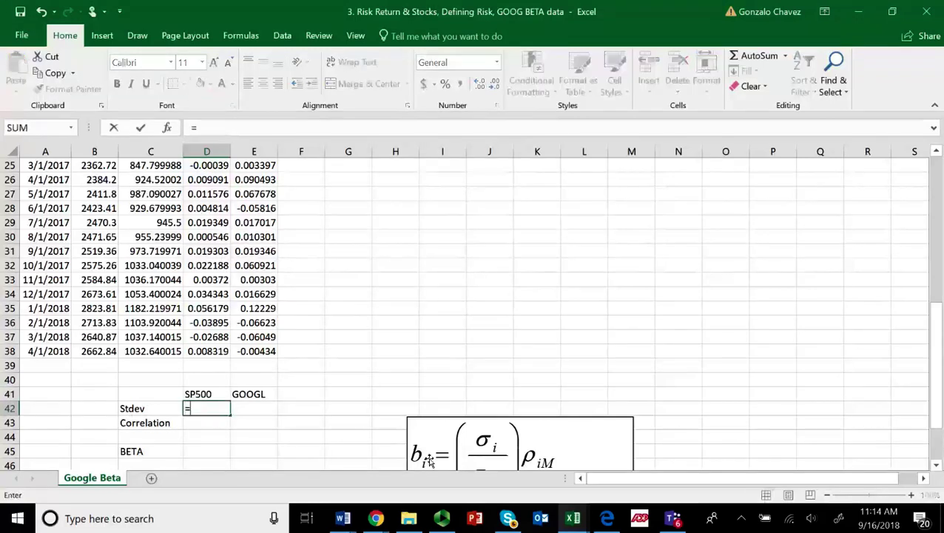
text(st)
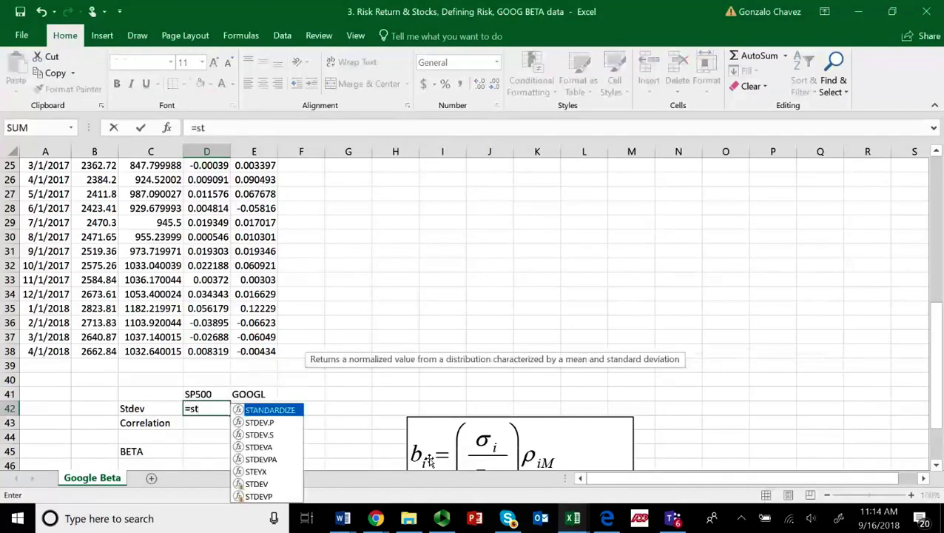
text(d)
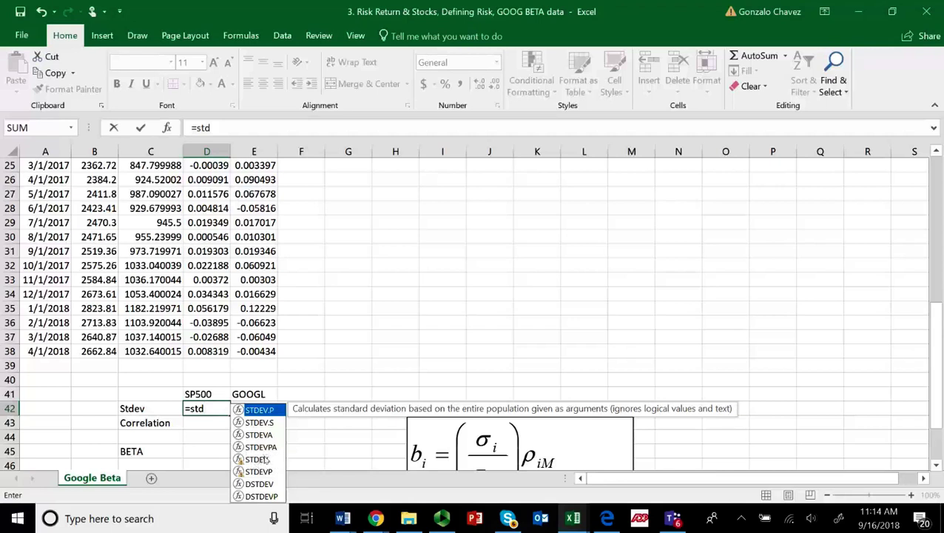
double_click(273, 423)
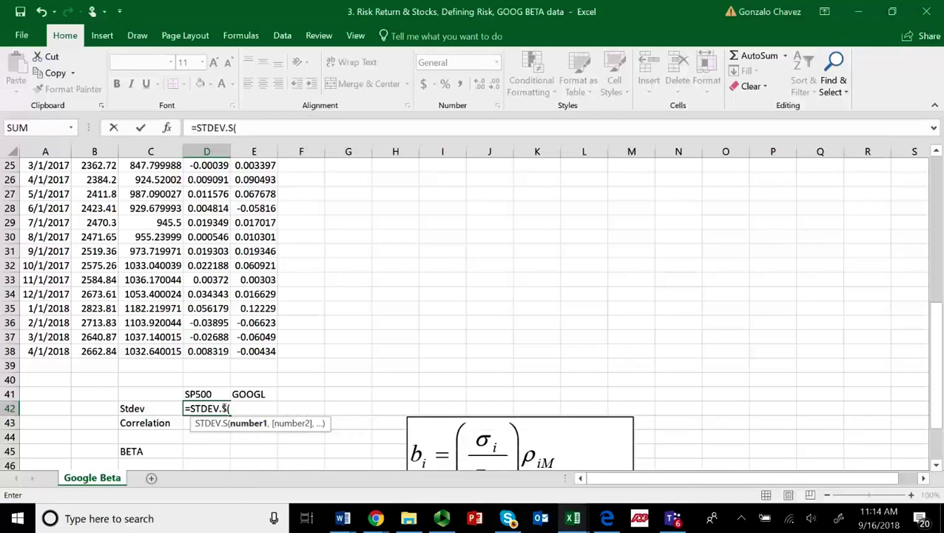
scroll(219, 369, up, 8)
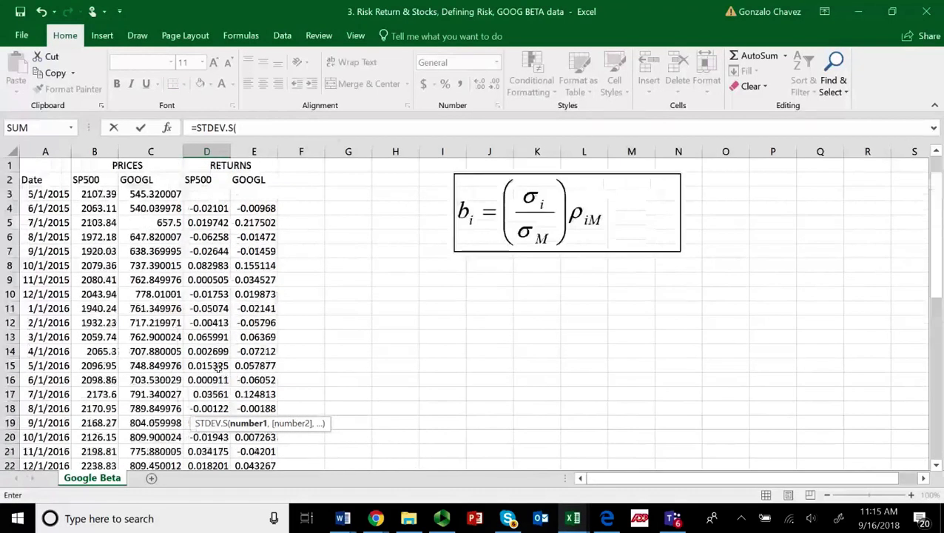
drag(206, 210, 198, 479)
scroll(447, 401, down, 3)
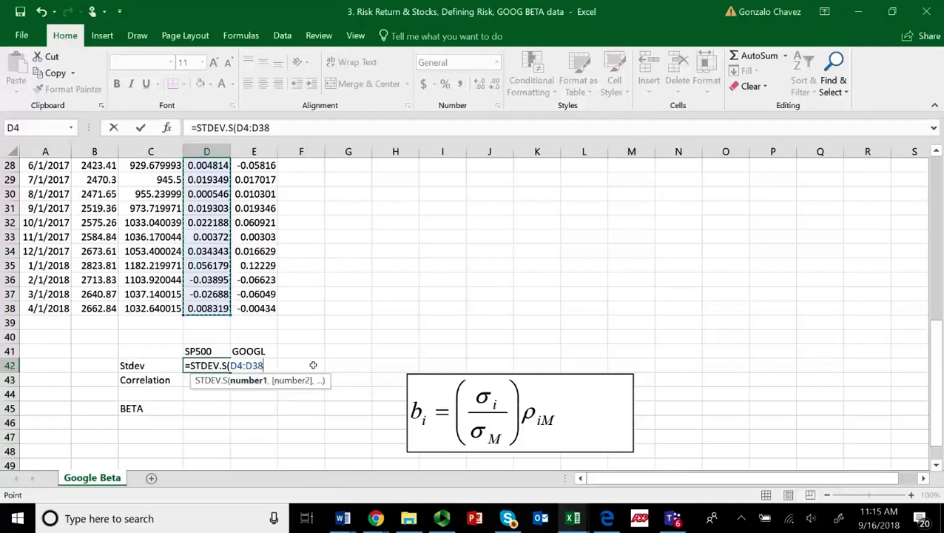
text())
key(Return)
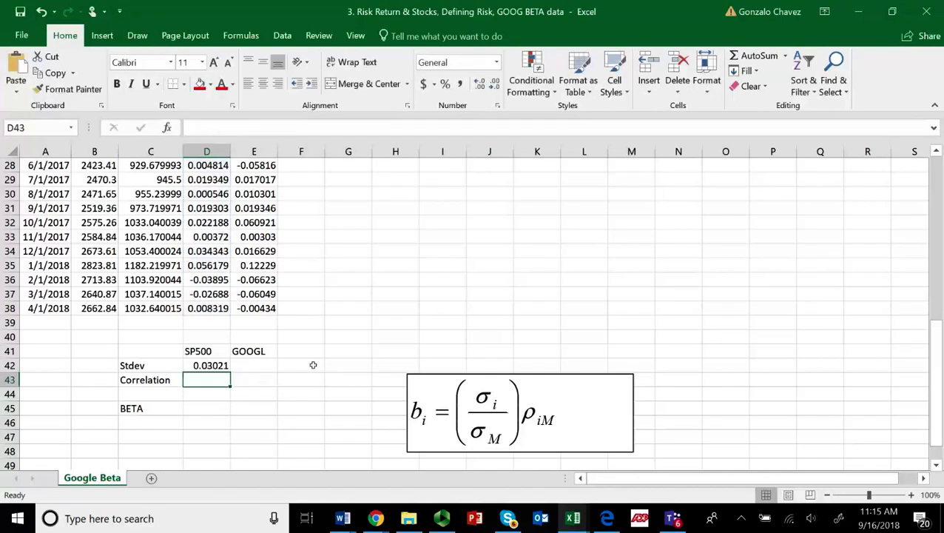
Step: Copy the SP500 standard deviation formula across to E42 for GOOGL and check the range it references
click(220, 368)
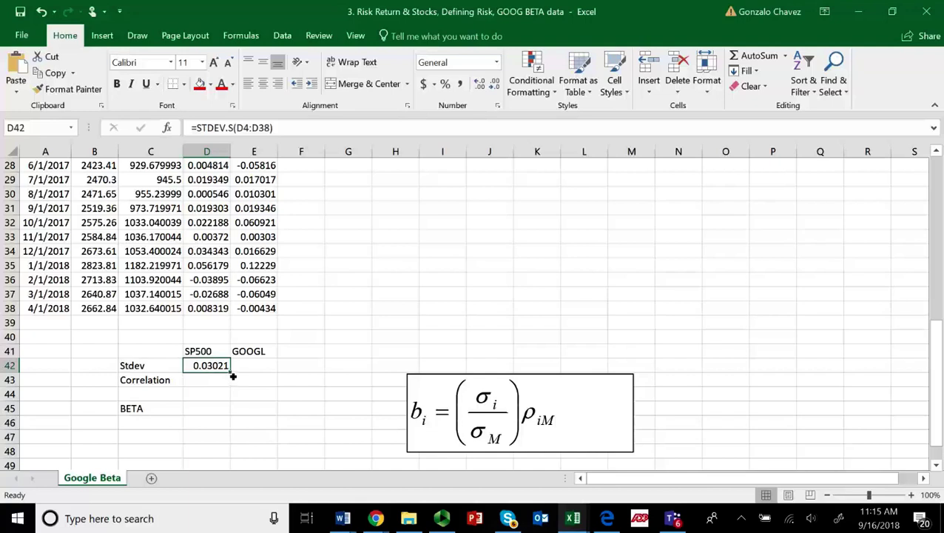
drag(233, 376, 271, 373)
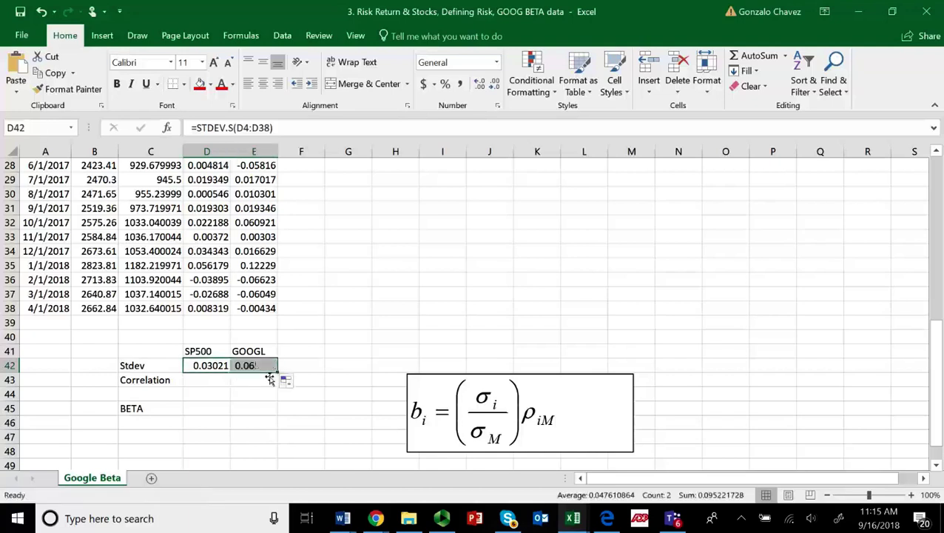
double_click(256, 365)
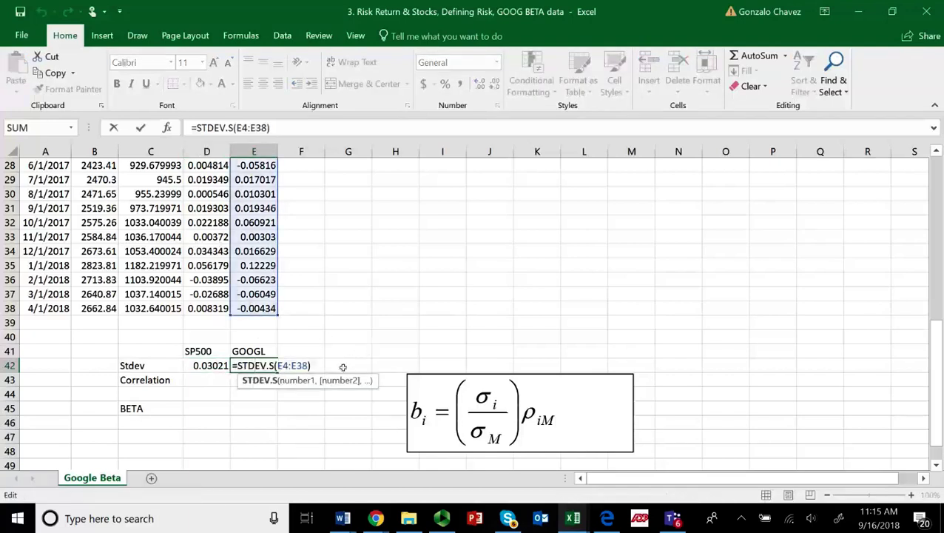
key(ctrl+Return)
click(206, 365)
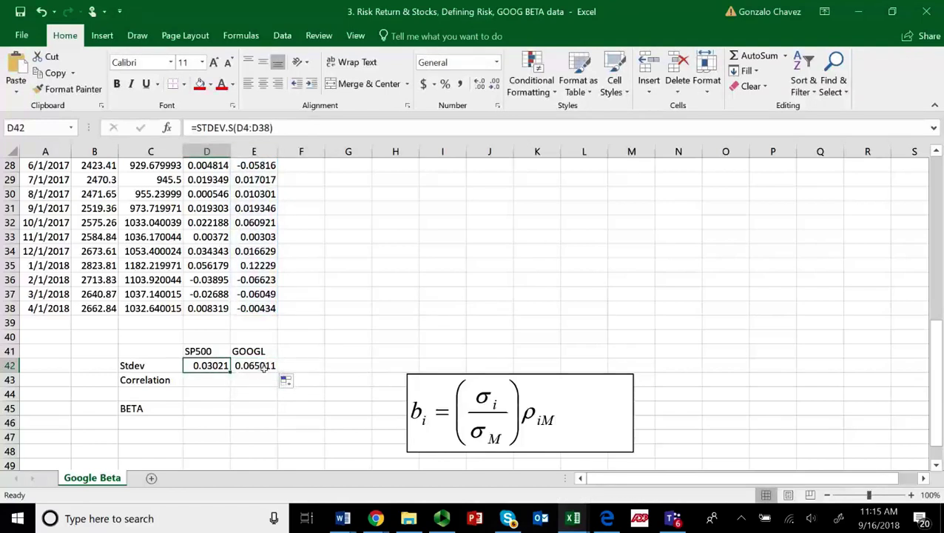
Step: Auto-fit the width of column E and compare the two standard deviation cells in row 42
drag(286, 158, 286, 159)
double_click(287, 159)
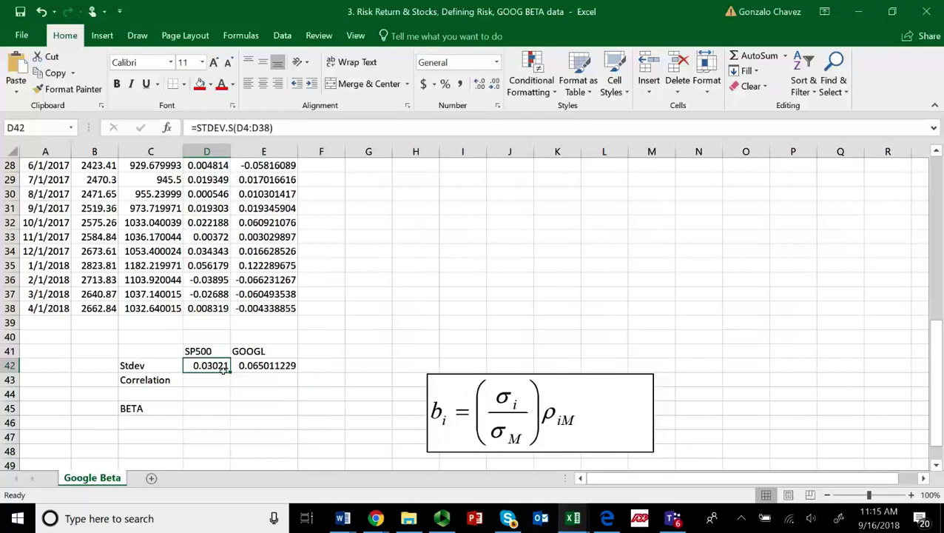
click(260, 368)
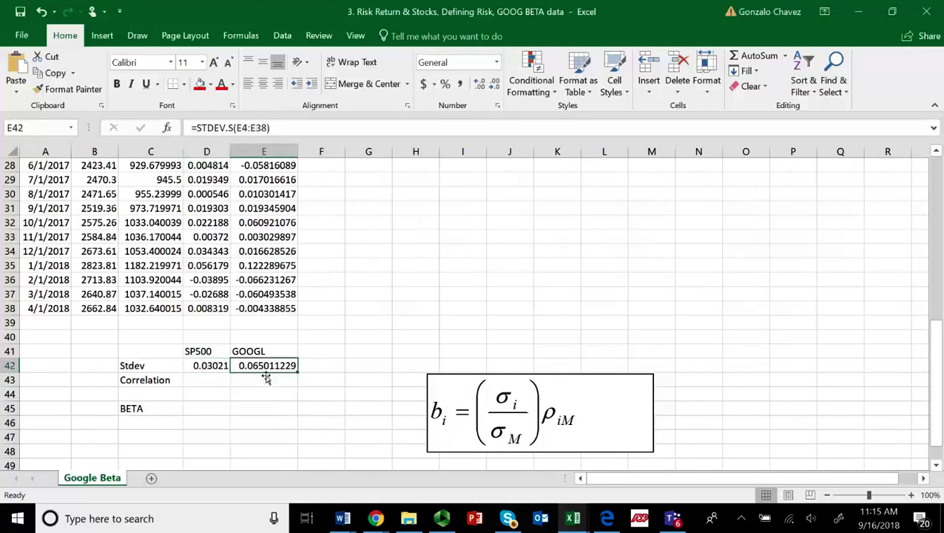
click(208, 366)
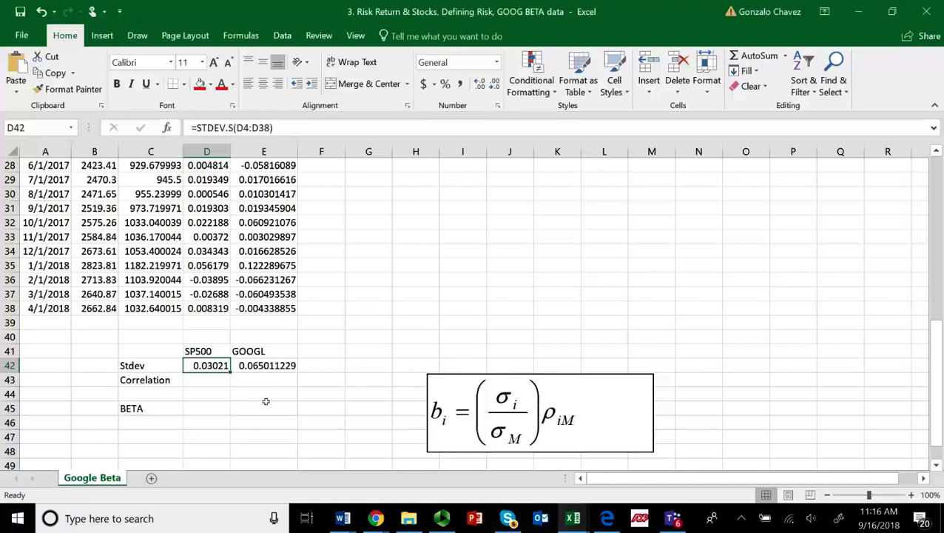
Step: Start a CORREL function in D43 using its arguments dialog, with the SP500 returns D4:D38 as Array1
click(213, 382)
text(=)
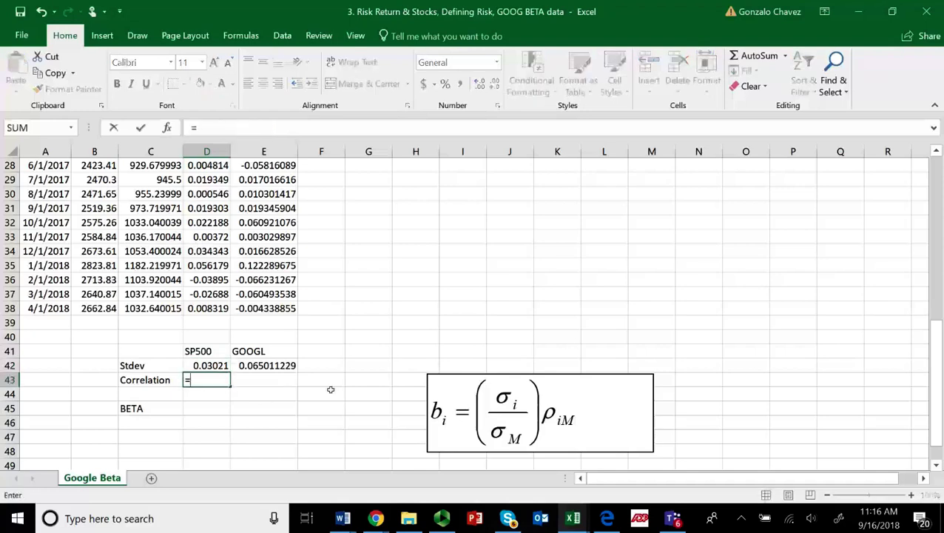
text(co)
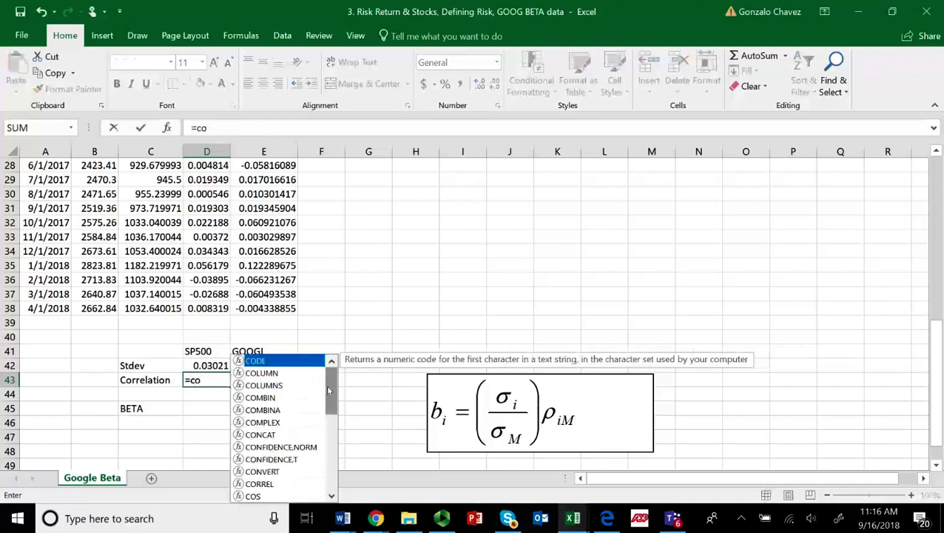
text(r)
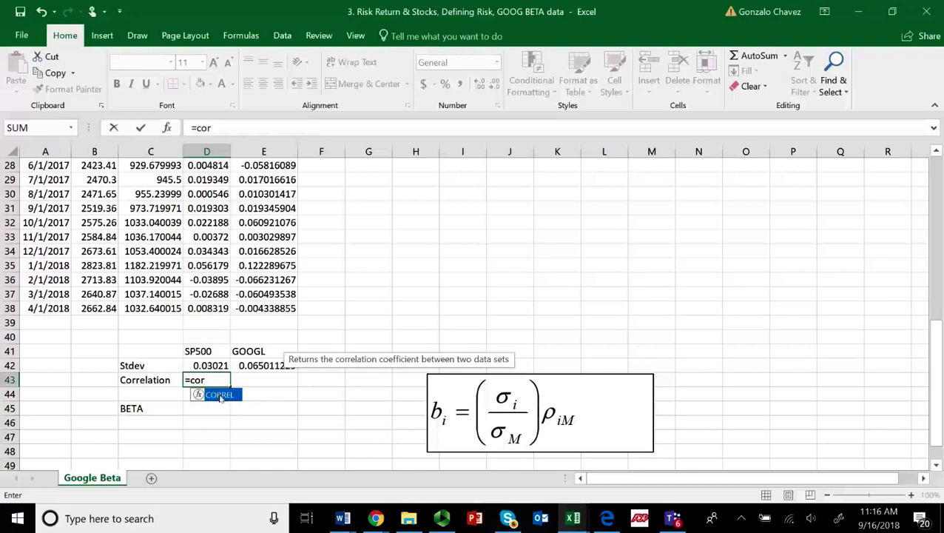
double_click(219, 396)
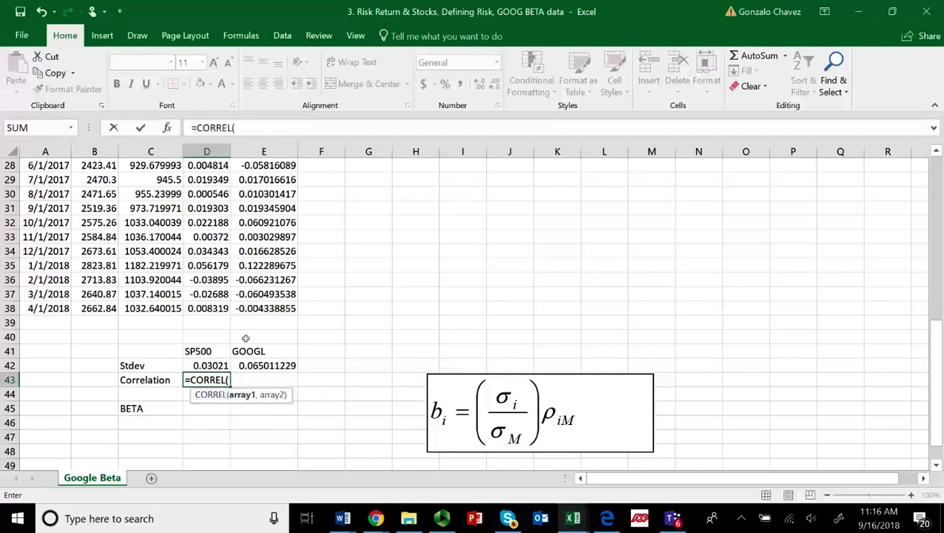
click(166, 128)
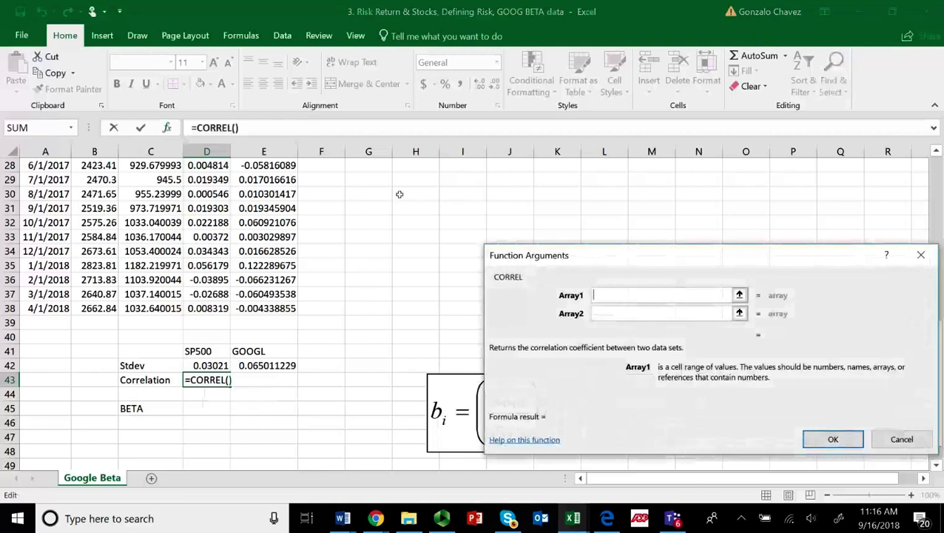
drag(661, 238, 596, 159)
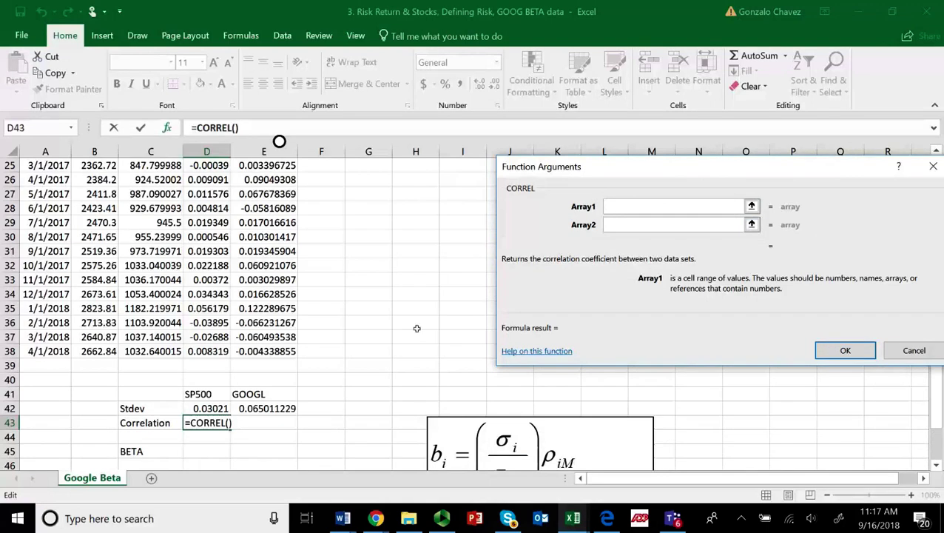
scroll(385, 330, up, 8)
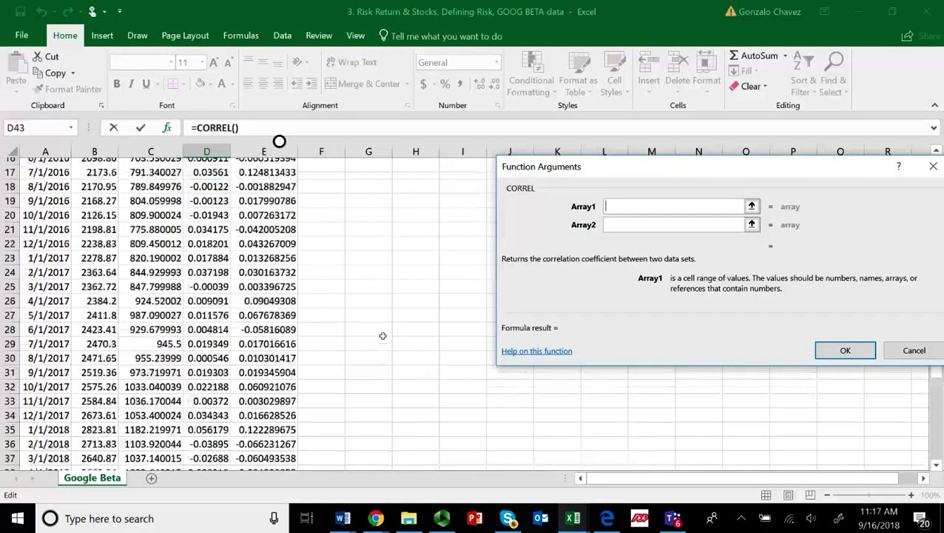
drag(207, 208, 219, 443)
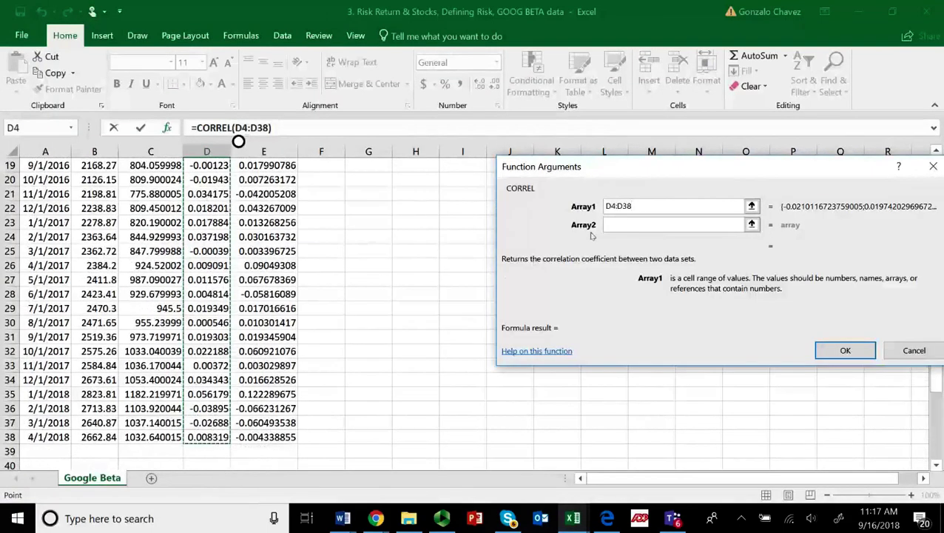
Step: Set Array2 of the CORREL function to the GOOGL returns E4:E38 and confirm the formula
click(614, 225)
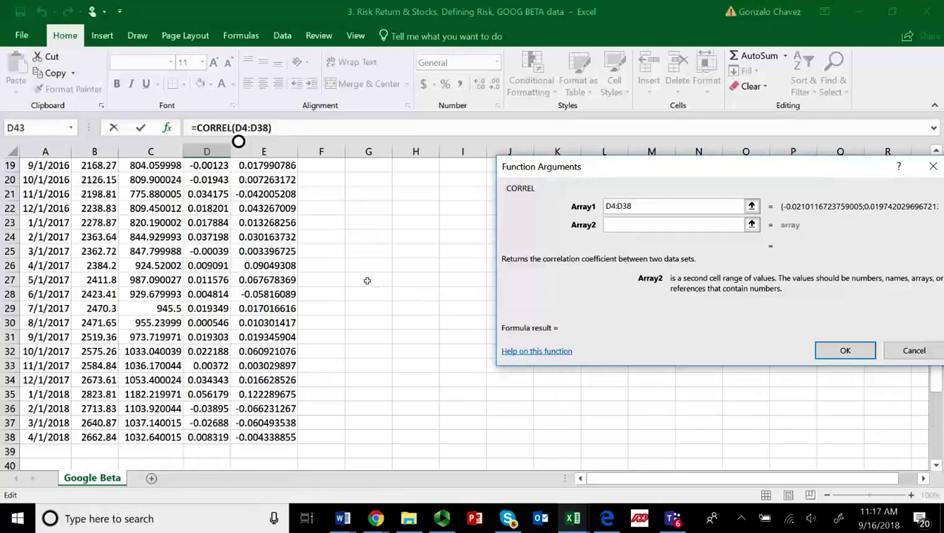
scroll(352, 282, up, 5)
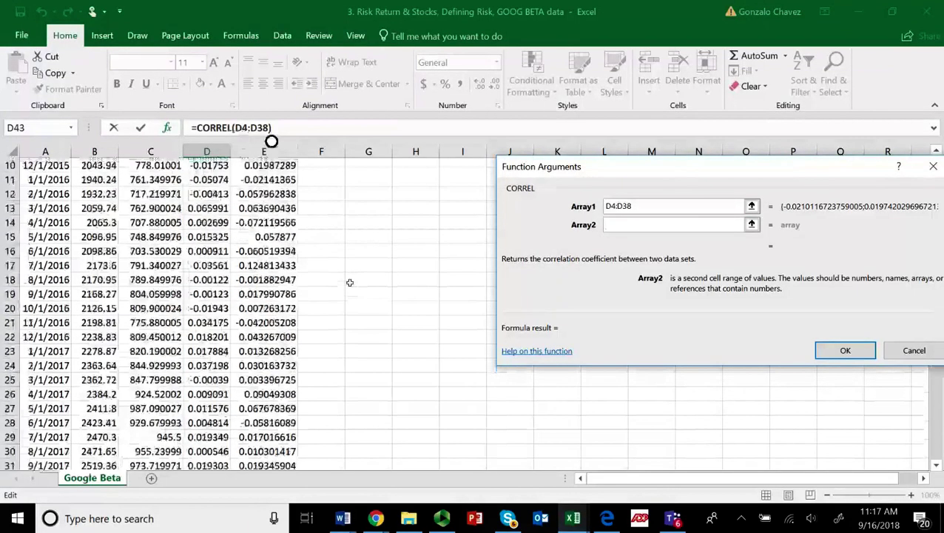
scroll(348, 282, up, 1)
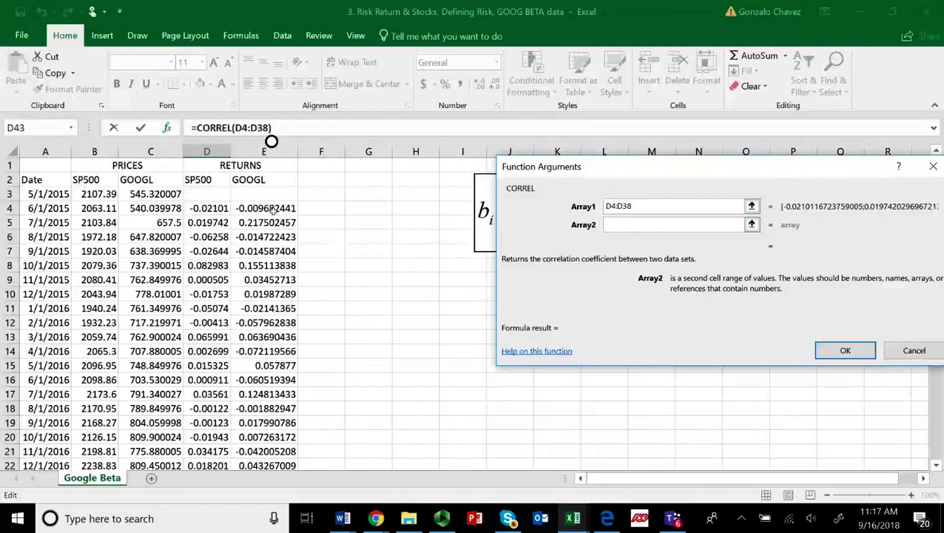
drag(268, 209, 245, 437)
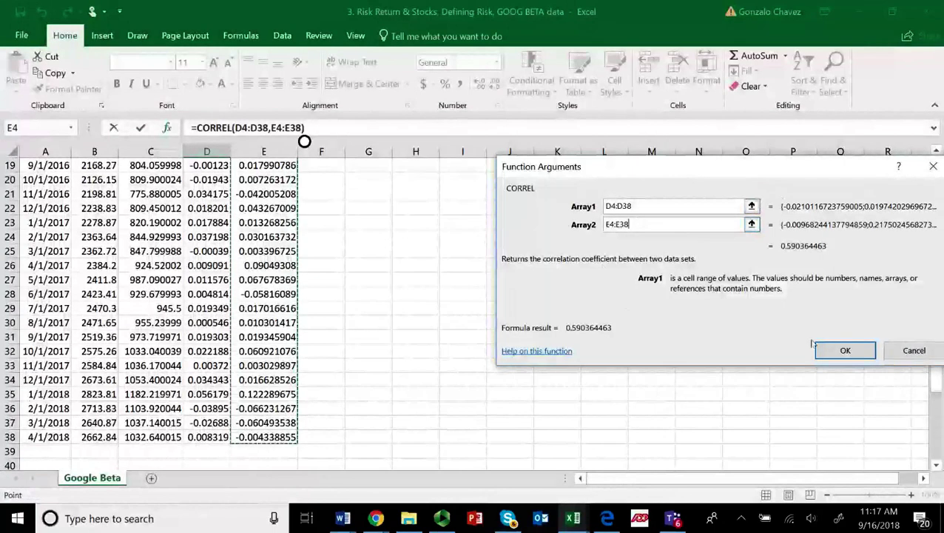
scroll(317, 377, down, 3)
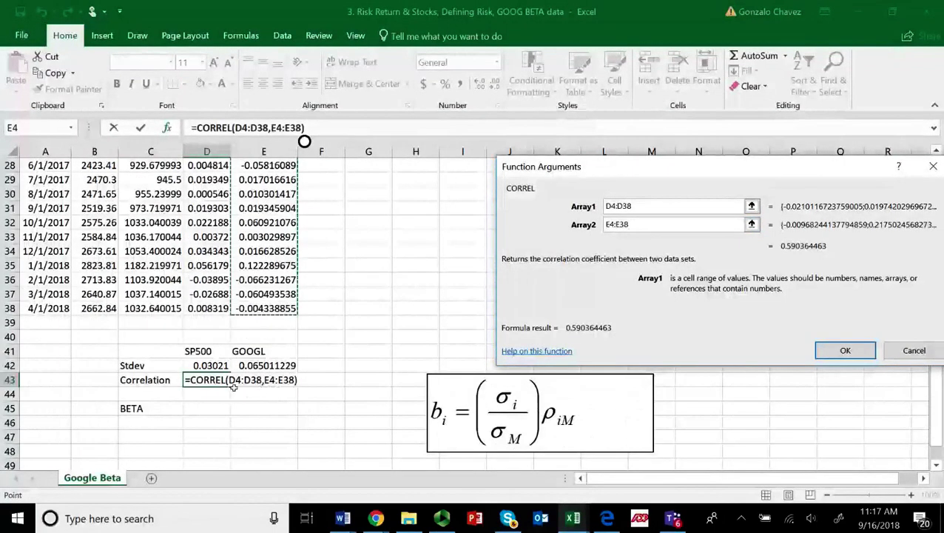
click(845, 351)
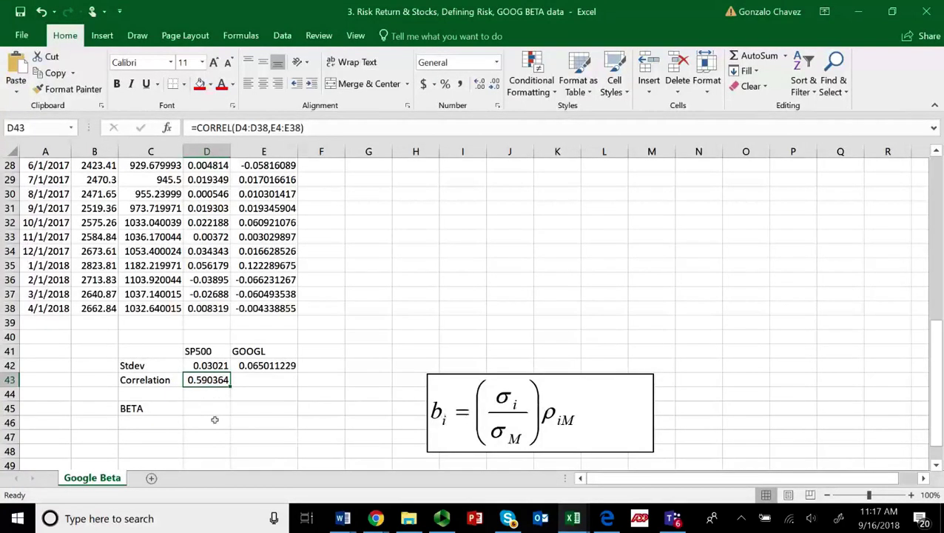
Step: Calculate BETA in D45 with the formula =(E42/D42)*D43 and select the cell to review it
click(208, 409)
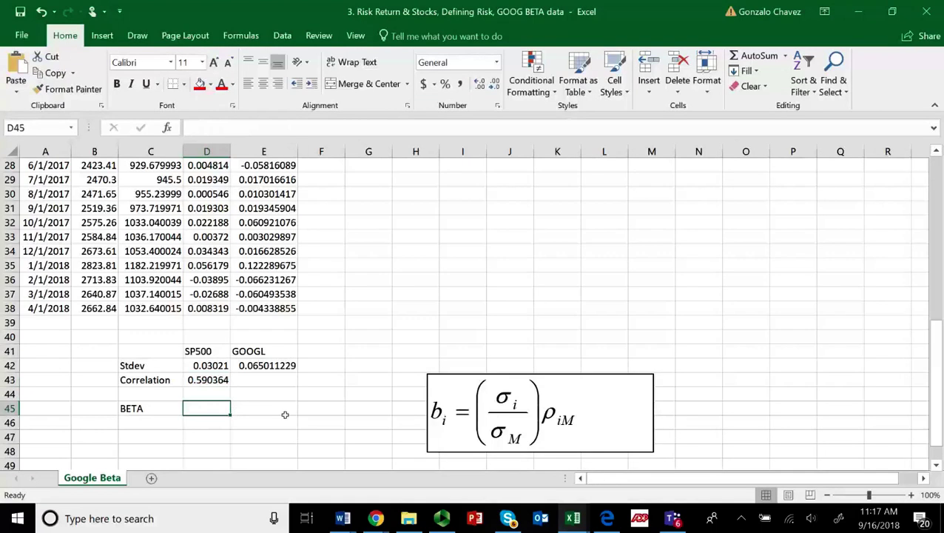
text(=)
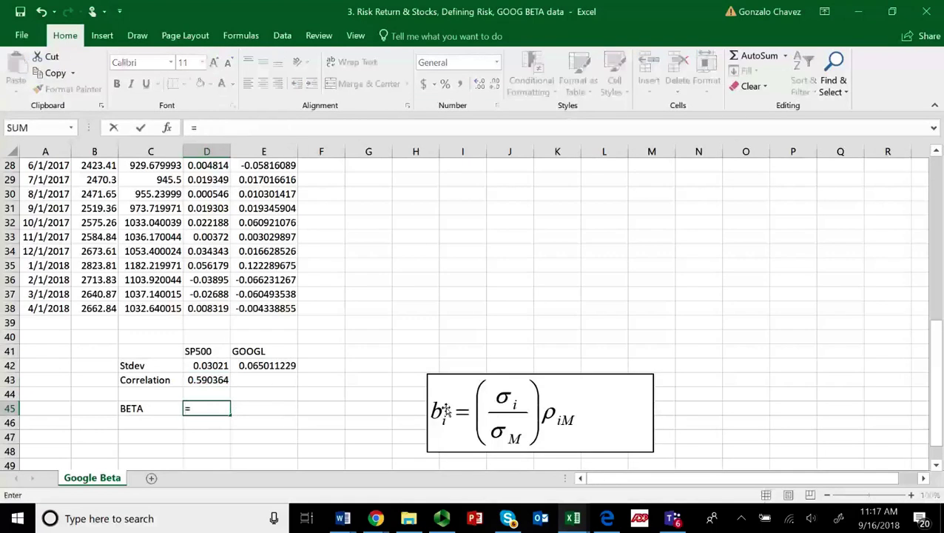
text(()
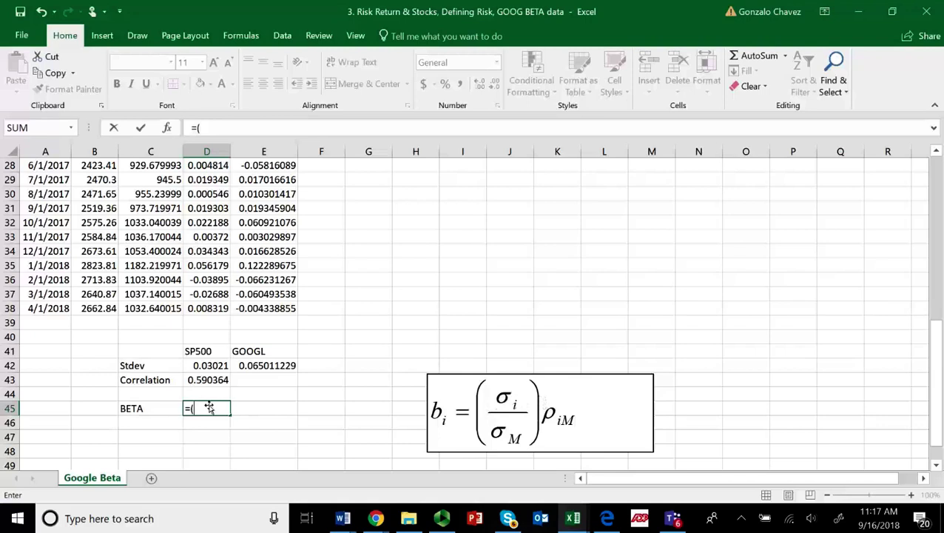
click(260, 368)
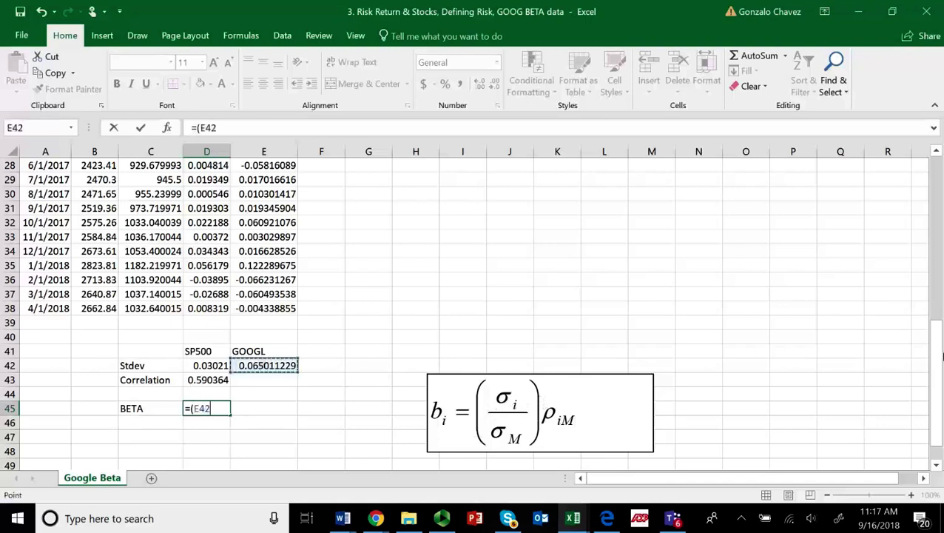
text(/)
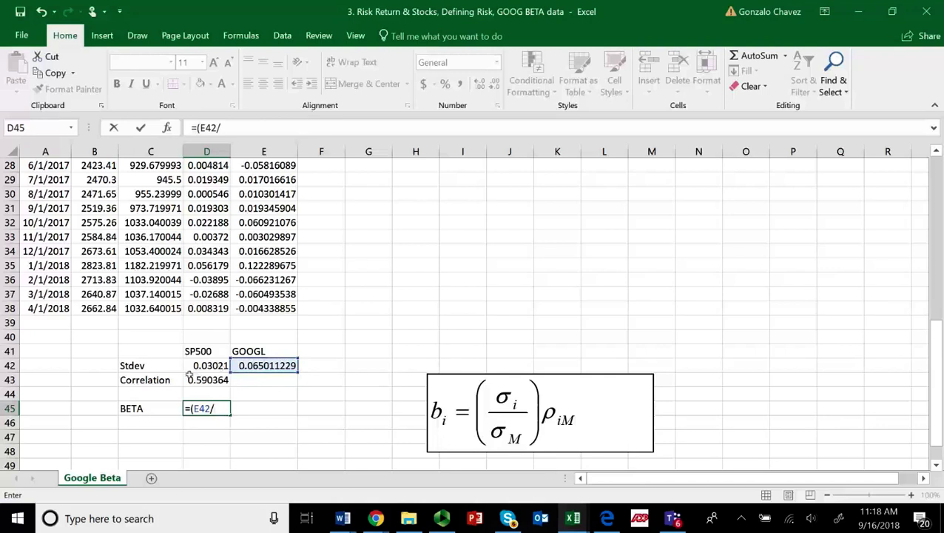
click(200, 368)
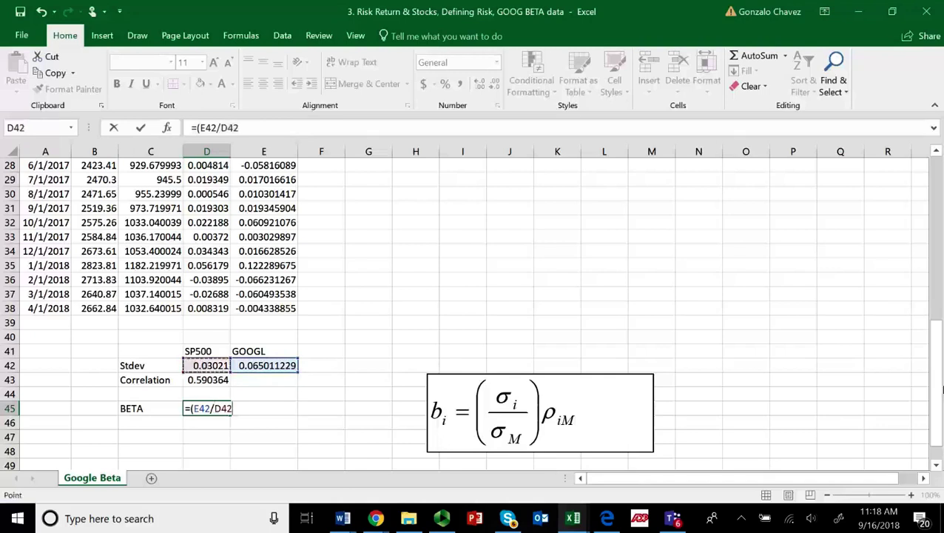
text()*)
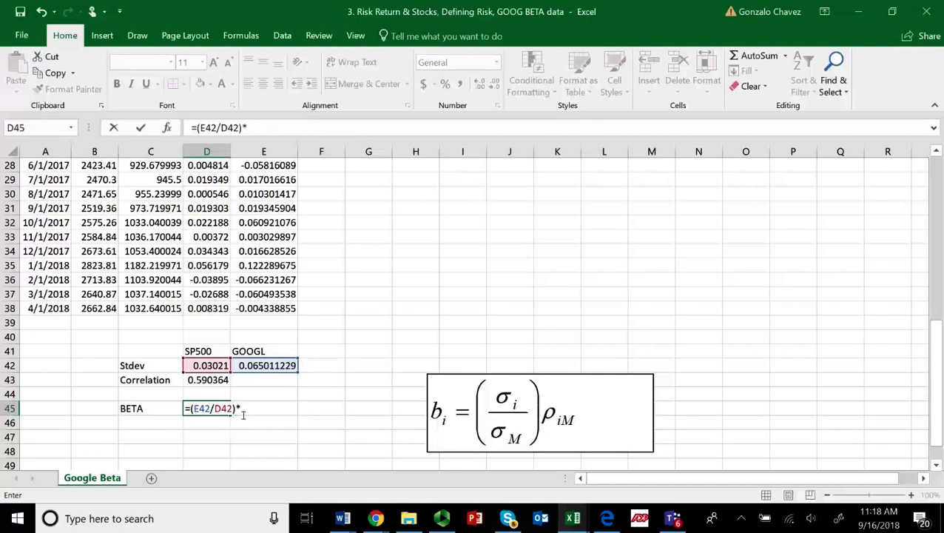
click(207, 382)
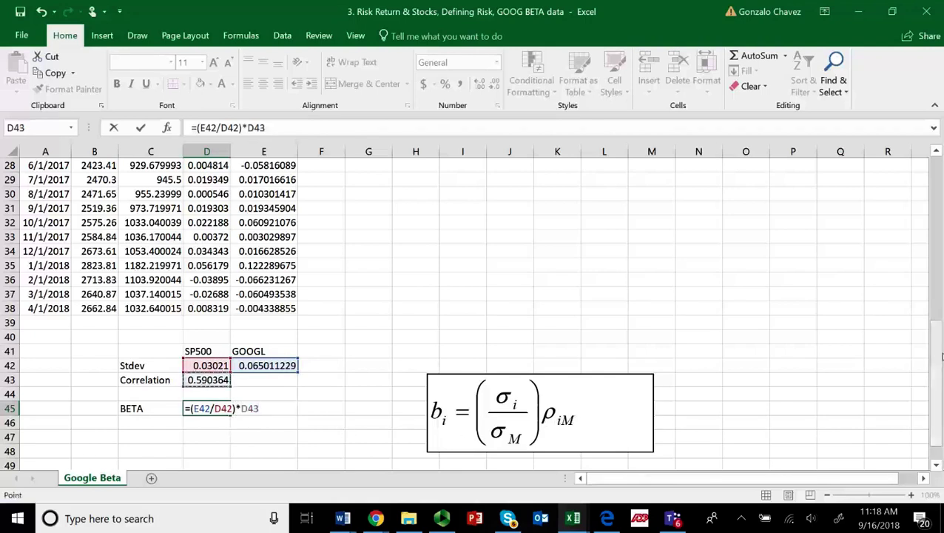
key(Return)
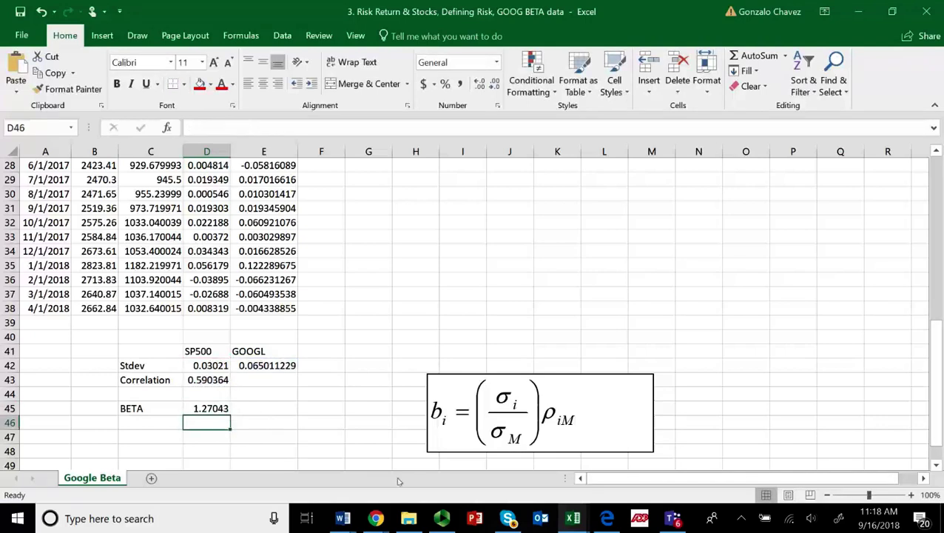
click(197, 409)
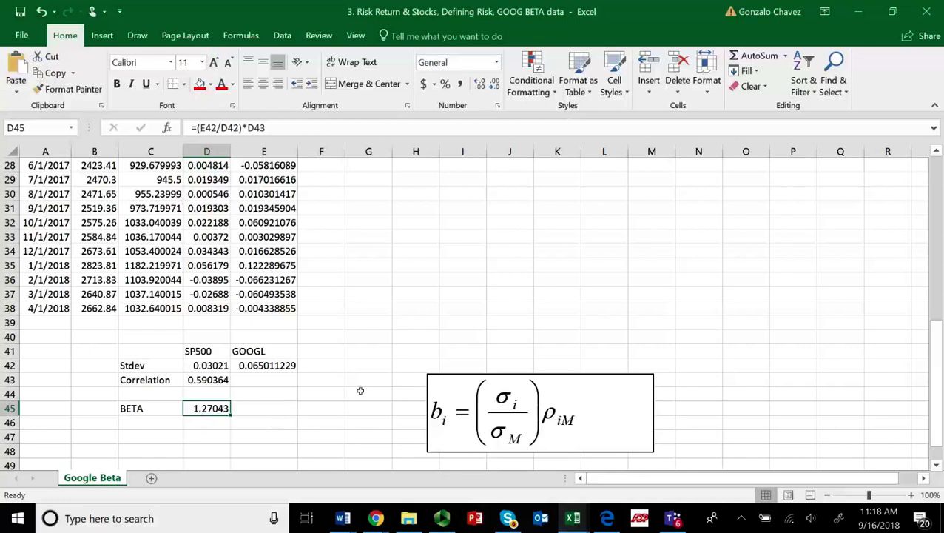
Step: Insert a markers-only scatter chart of the SP500 and GOOGL returns in D4:E38 and move it clear of the data columns
scroll(360, 390, up, 9)
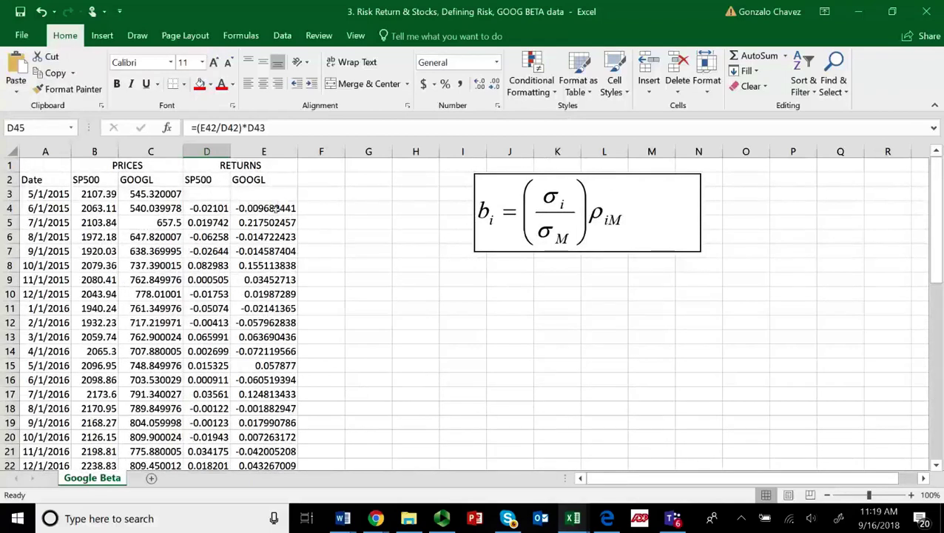
drag(207, 211, 264, 443)
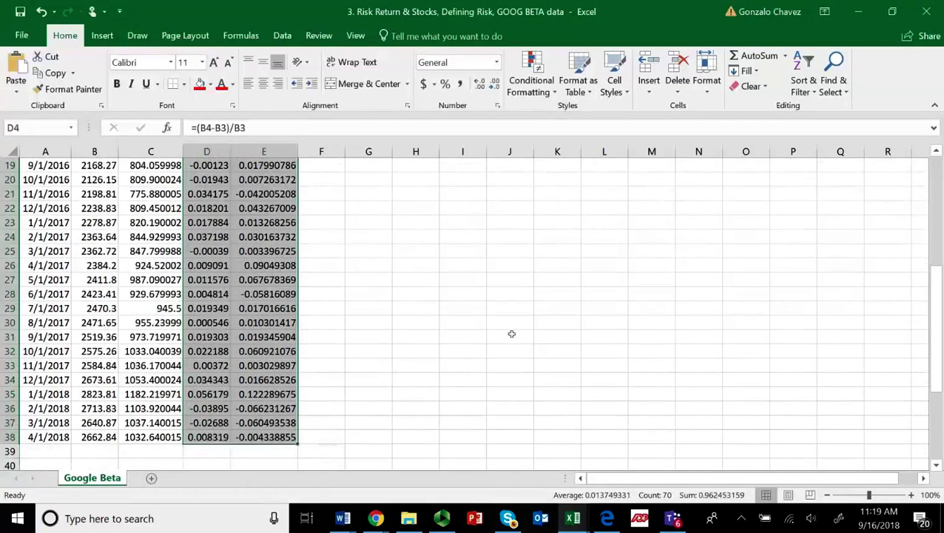
click(104, 36)
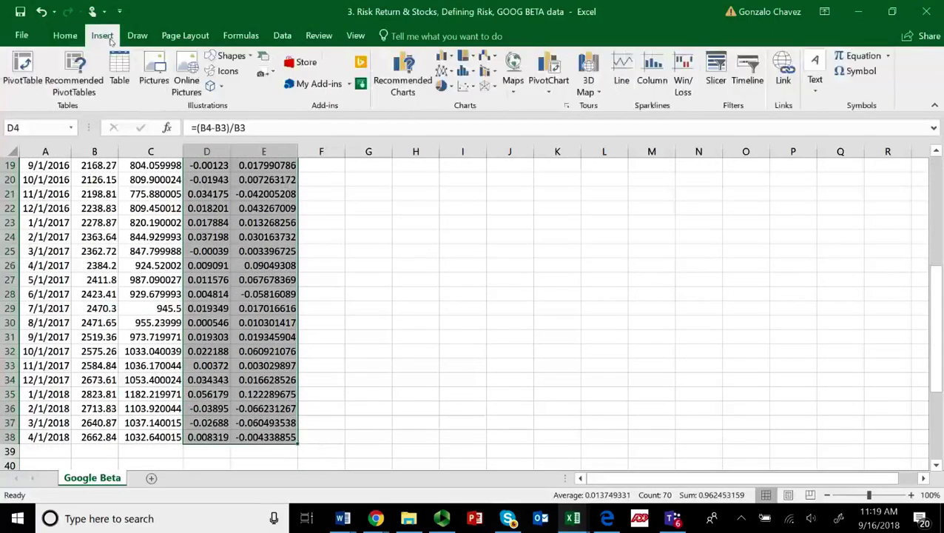
click(474, 88)
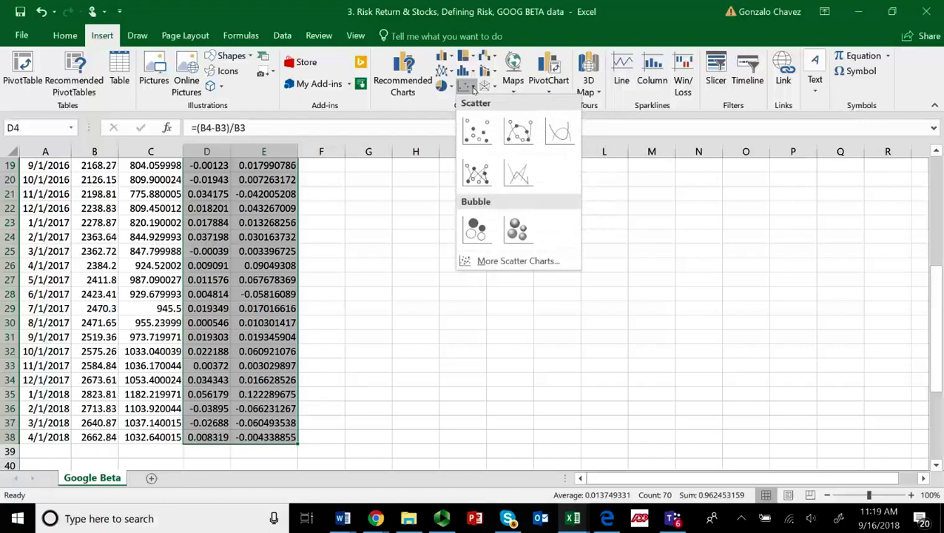
click(477, 133)
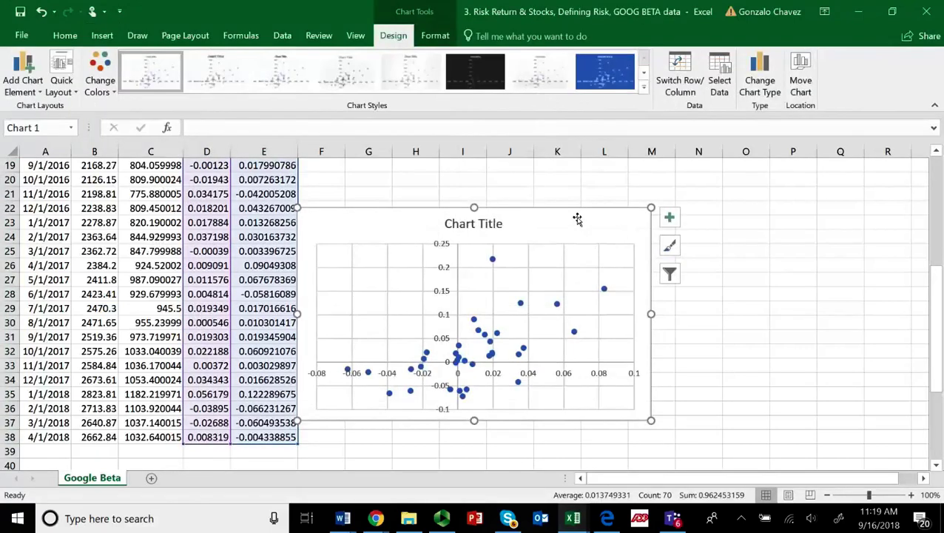
drag(580, 214, 635, 195)
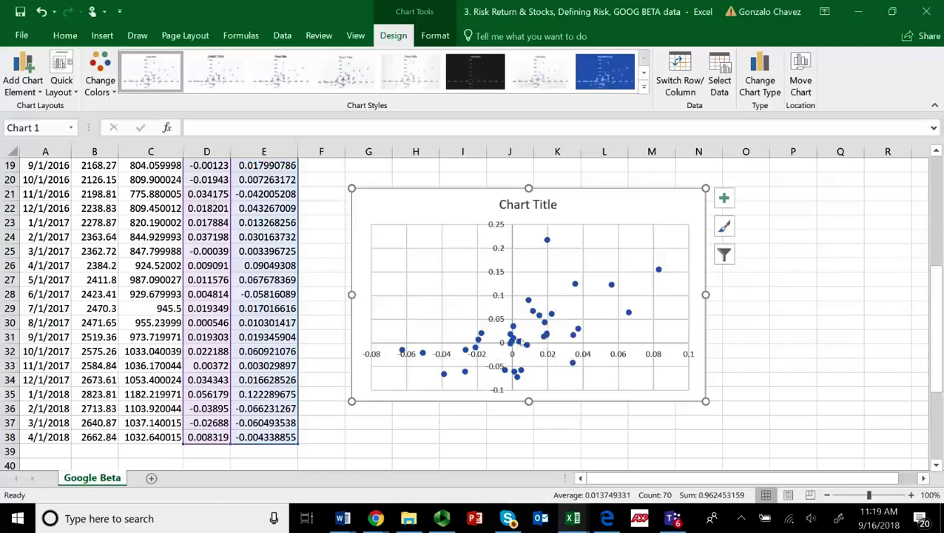
Step: Add a linear trendline to the return points in the scatter chart
mouse_move(546, 327)
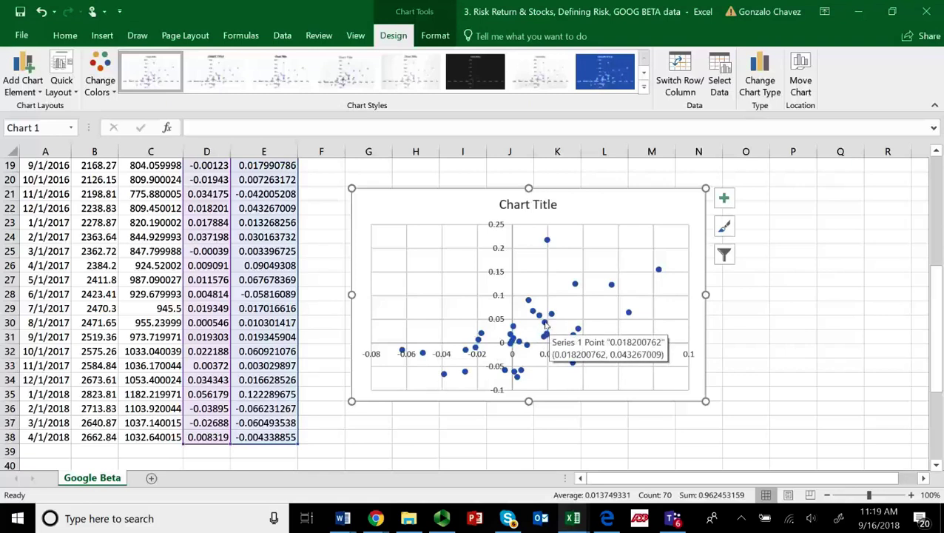
right_click(545, 327)
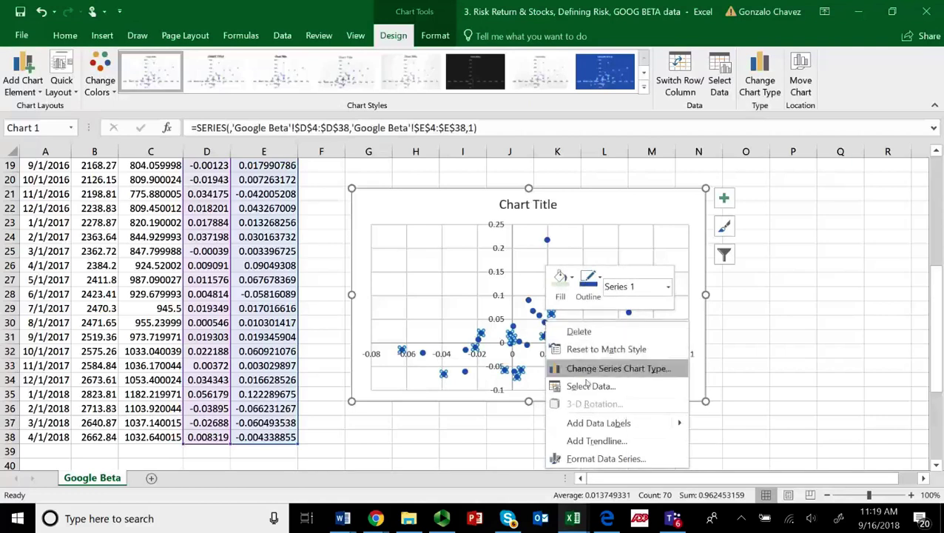
click(608, 443)
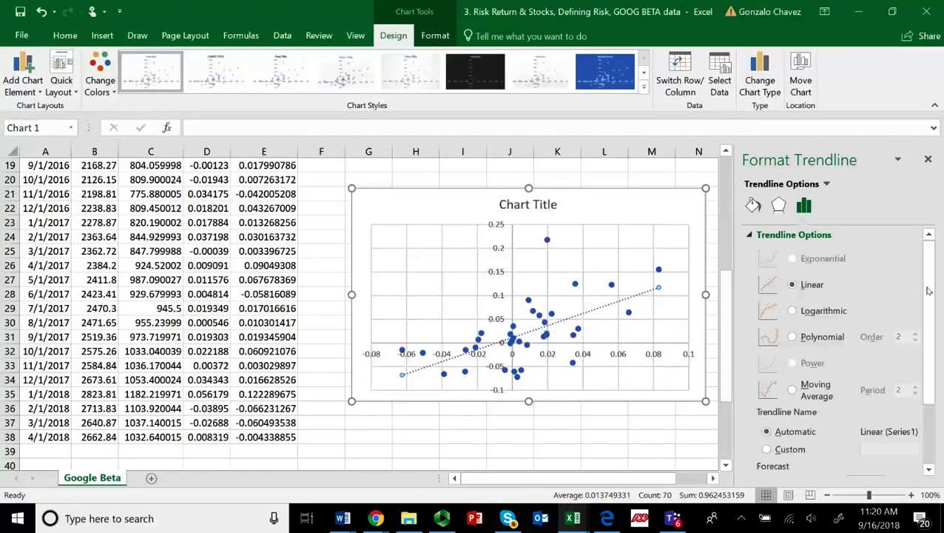
Step: Display the trendline equation on the chart, move it beside the chart title and close the formatting pane
drag(939, 278, 922, 353)
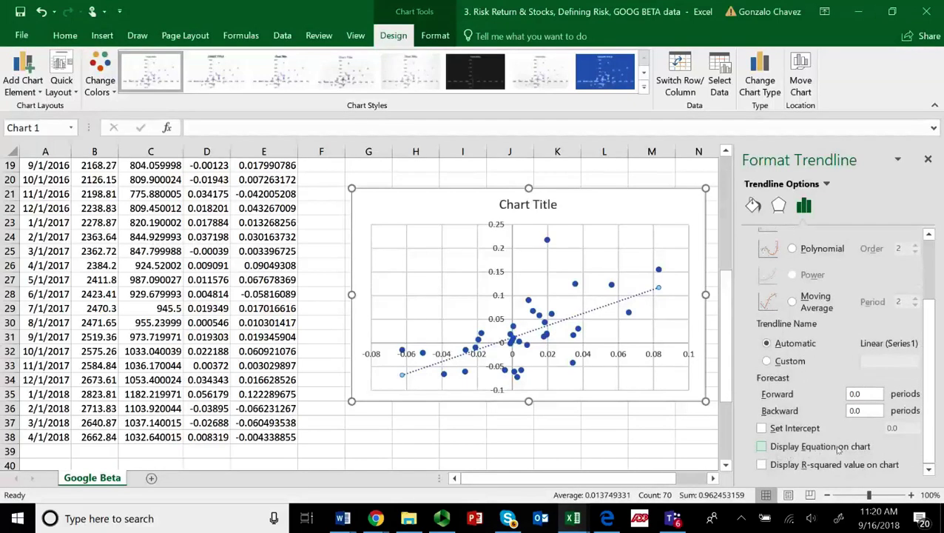
click(761, 447)
click(641, 287)
drag(641, 286, 636, 208)
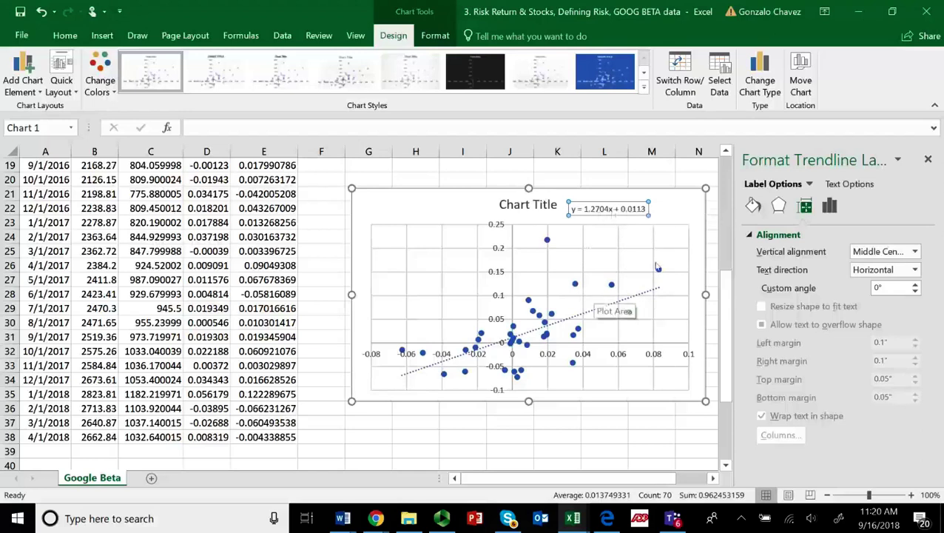
click(928, 159)
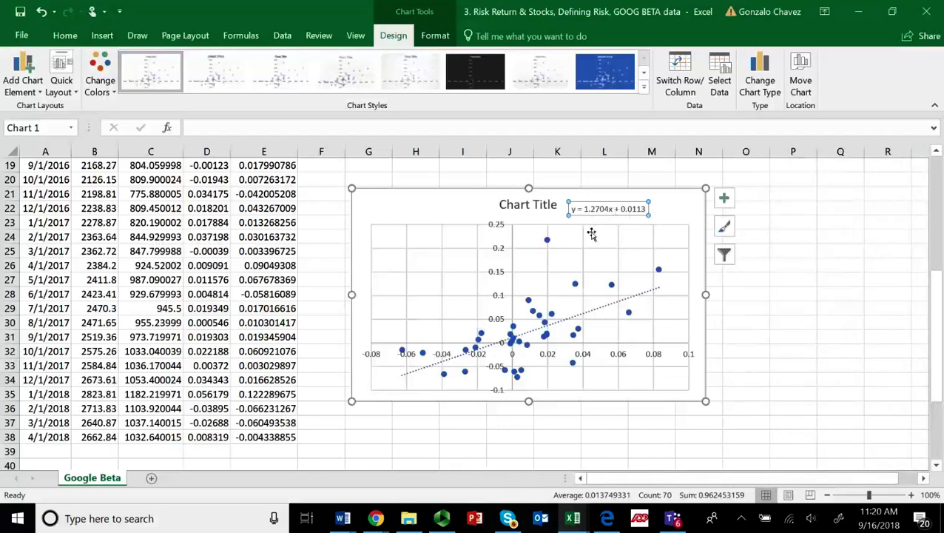
Step: Compare the calculated BETA in D45 with the slope in the trendline equation, showing D45 with six decimal places
scroll(270, 366, down, 2)
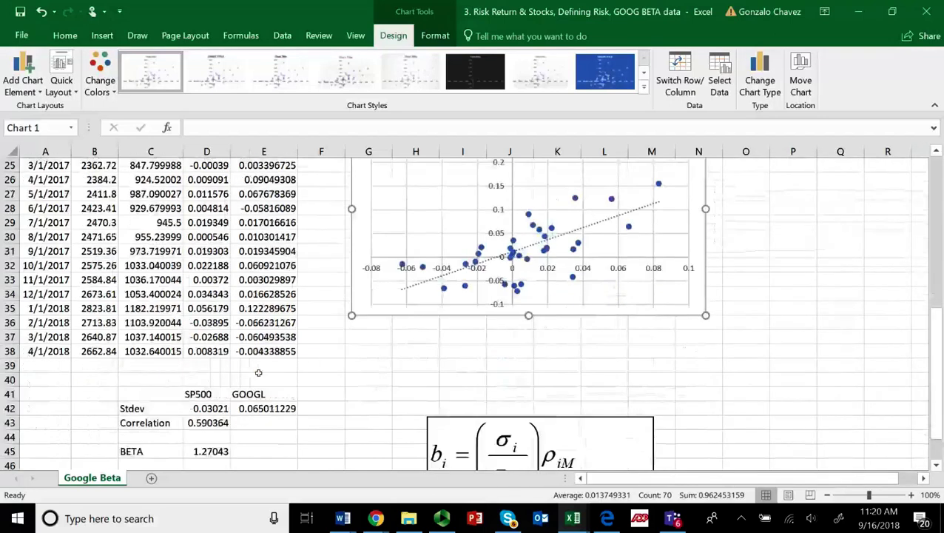
click(216, 451)
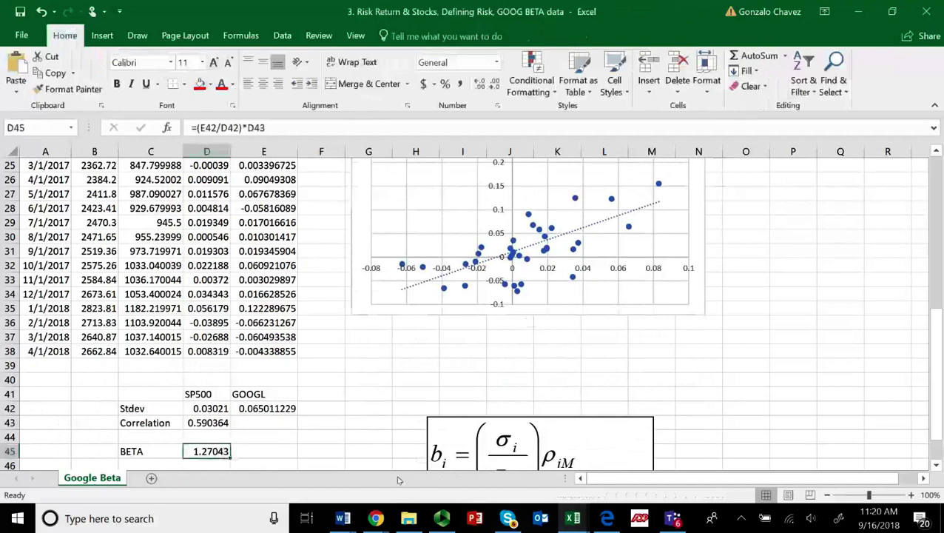
click(608, 255)
scroll(607, 259, up, 3)
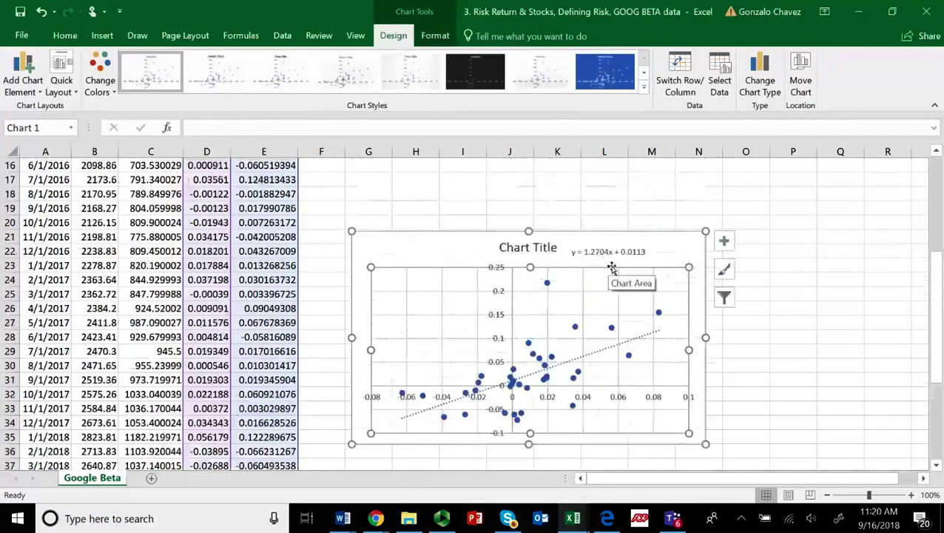
scroll(430, 382, down, 3)
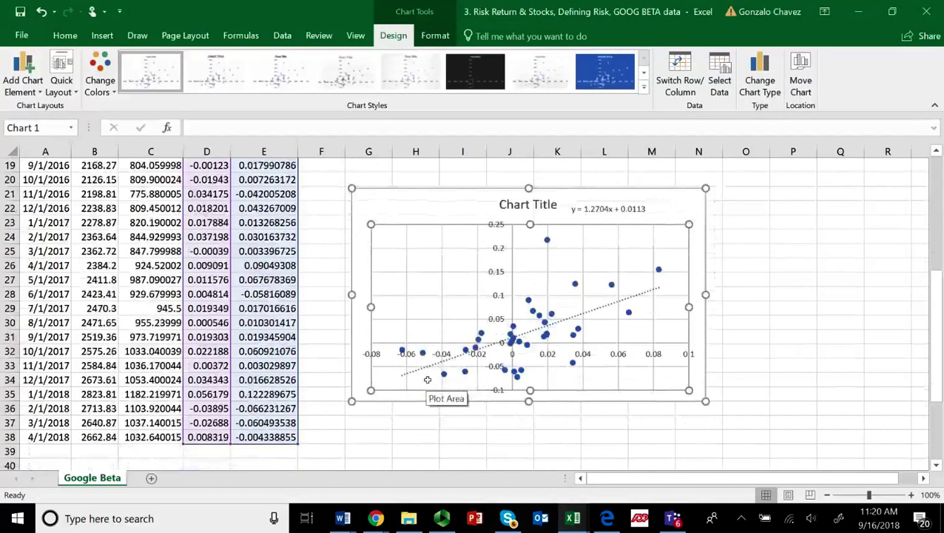
click(221, 453)
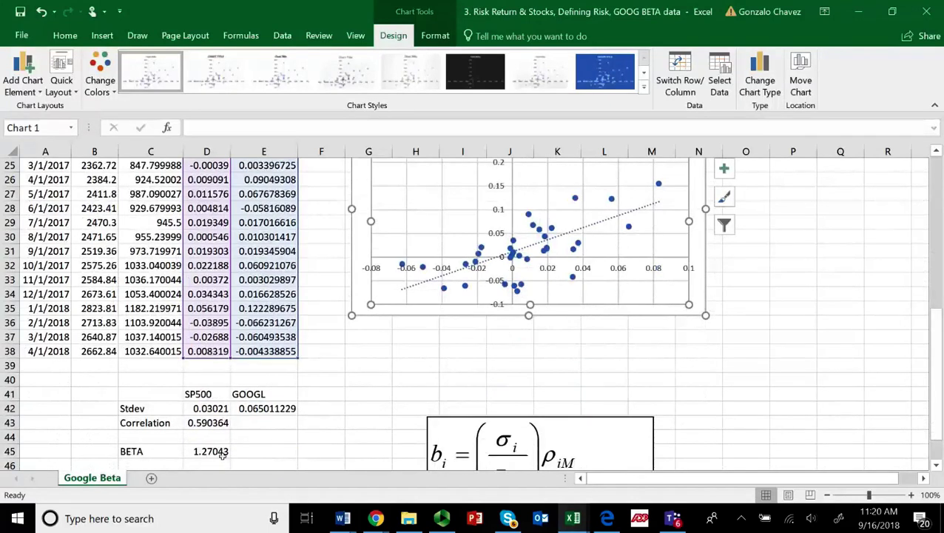
click(481, 84)
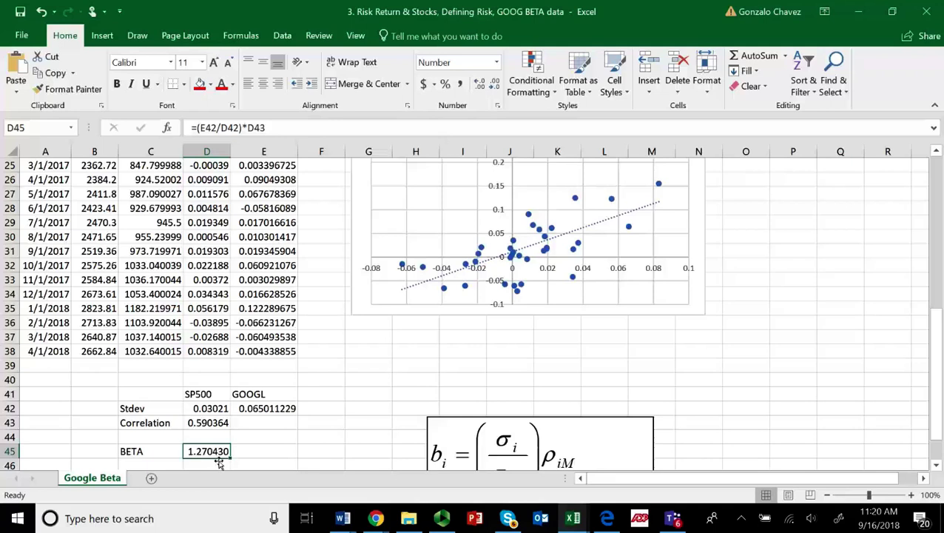
scroll(656, 334, up, 2)
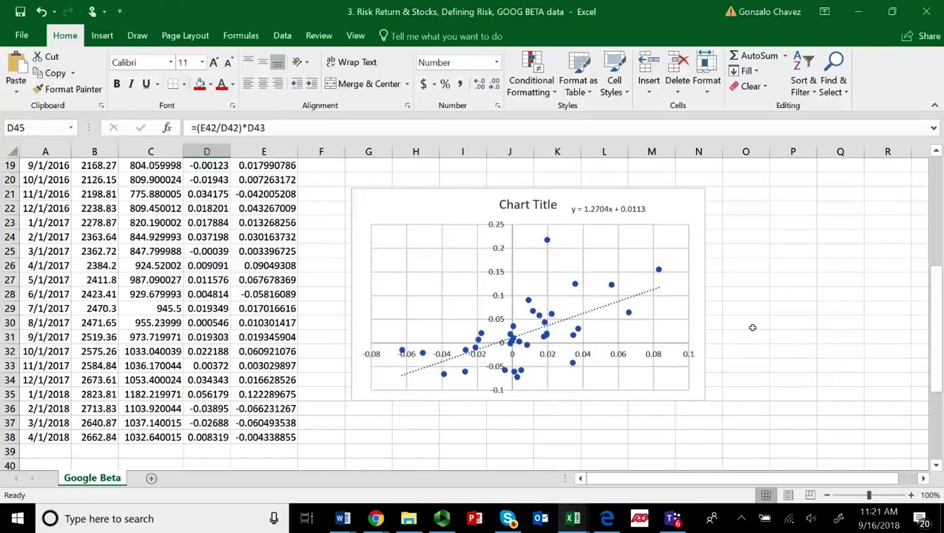
scroll(753, 327, up, 2)
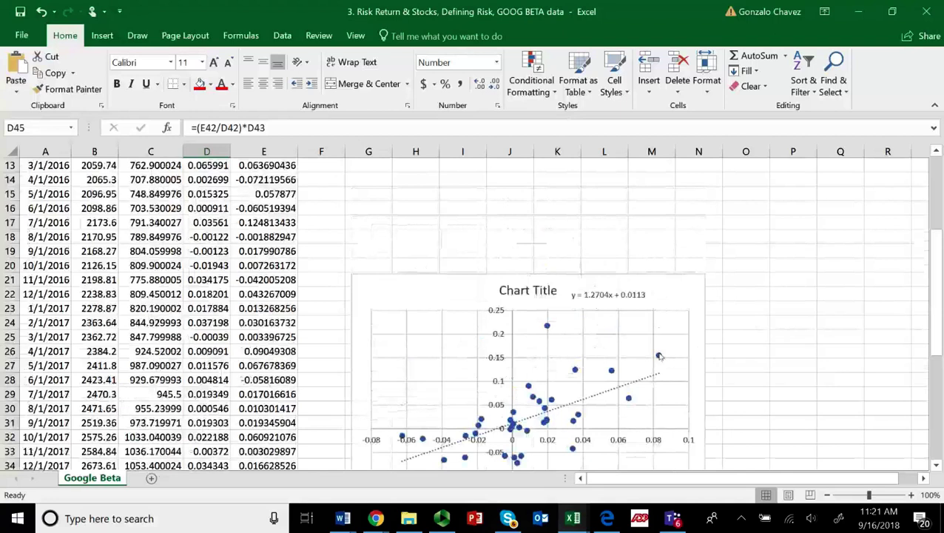
scroll(660, 356, down, 5)
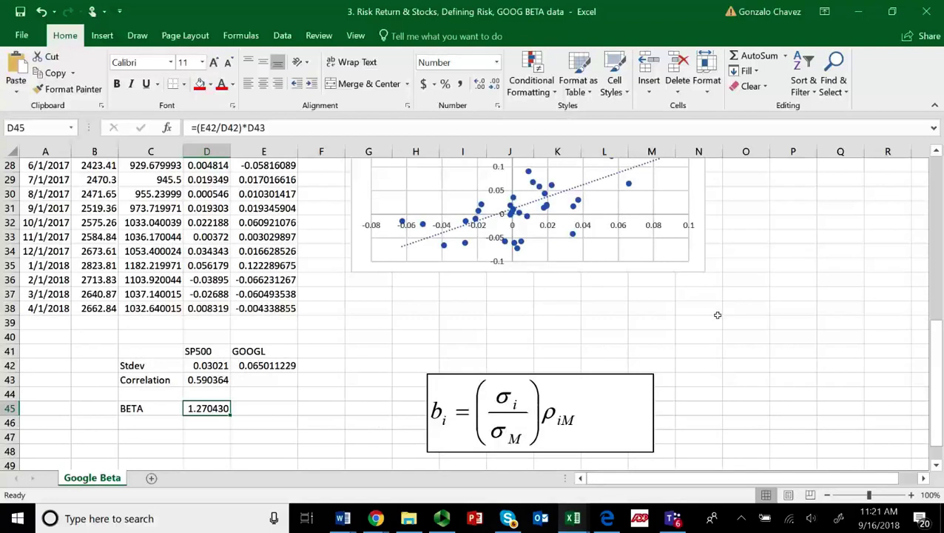
scroll(715, 317, up, 2)
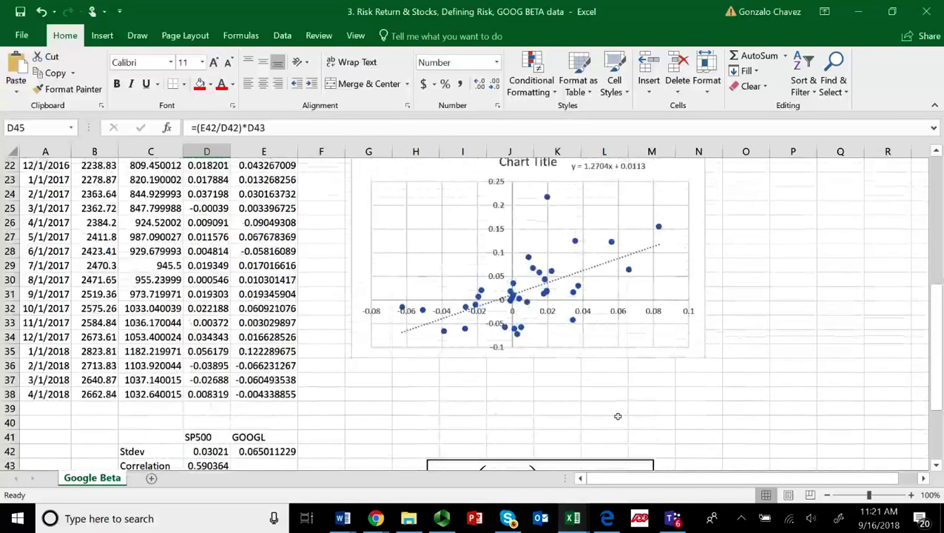
Step: Switch to Google Chrome by opening a new browser window and maximize it
right_click(378, 520)
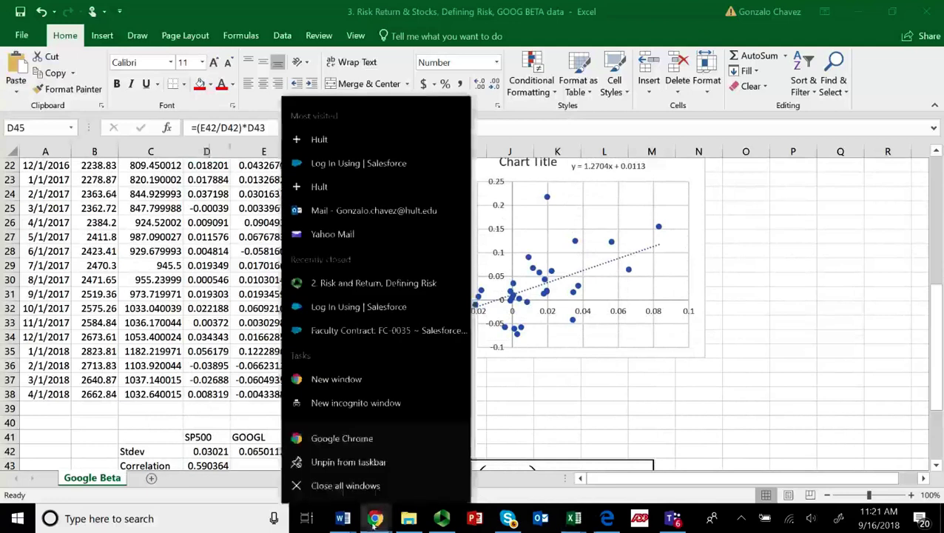
click(342, 439)
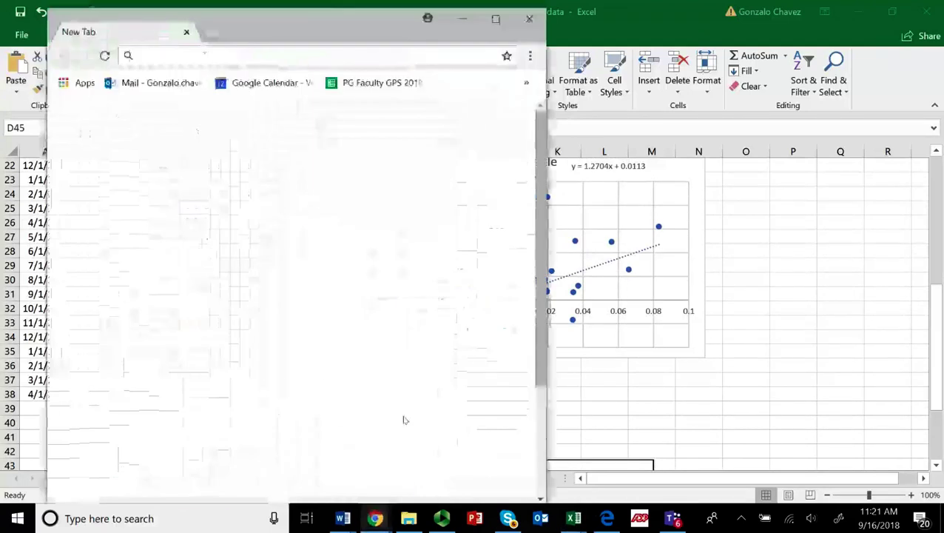
click(496, 20)
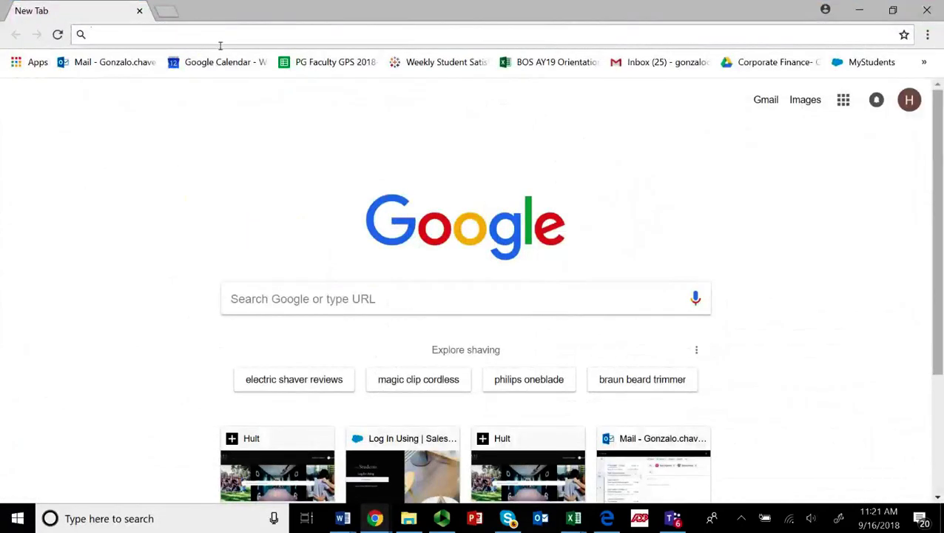
text(www.)
key(Return)
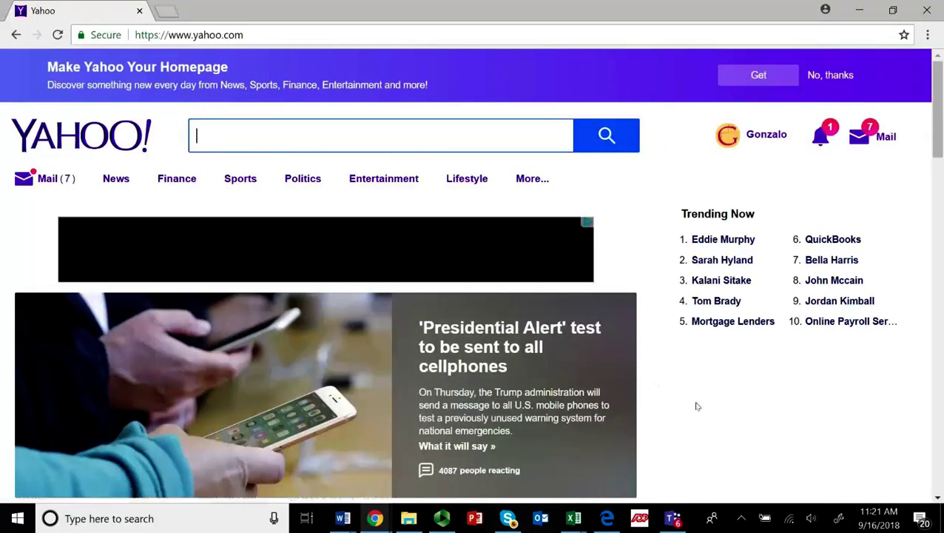
click(188, 185)
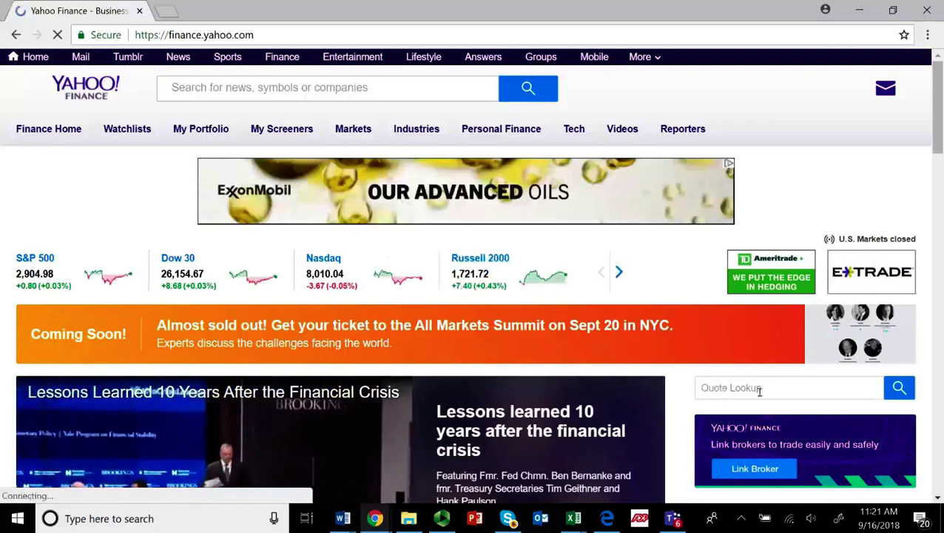
Step: Look up the quote "goog", open Alphabet Inc. (GOOGL) and find the Beta in its summary
click(726, 392)
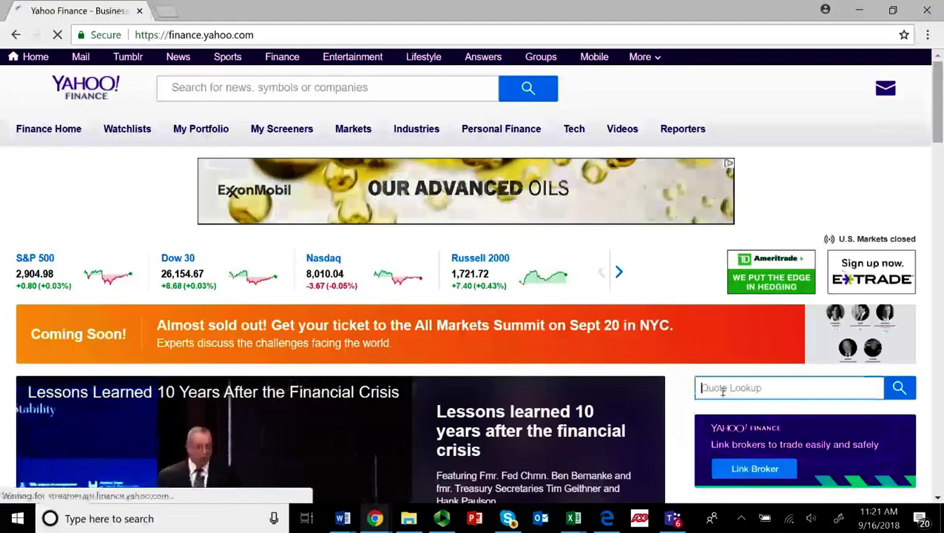
text(goog)
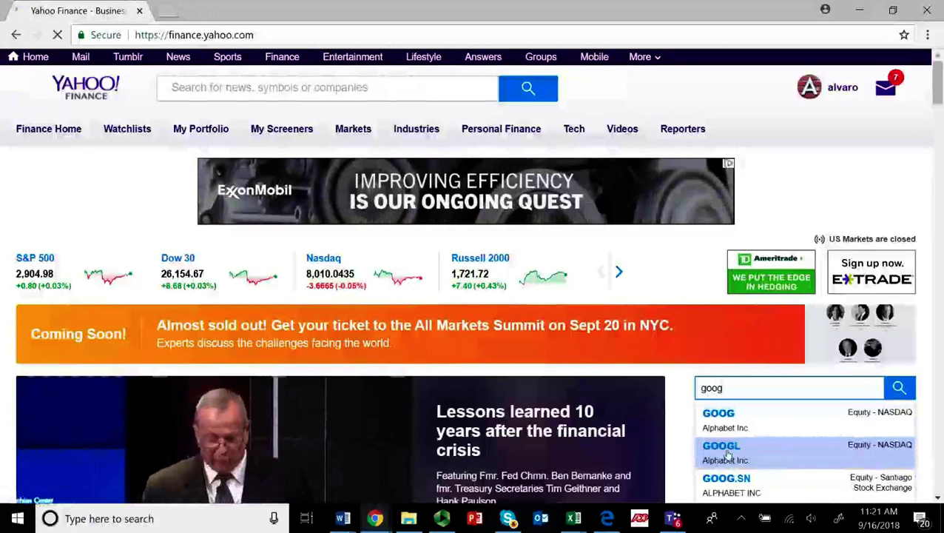
click(726, 457)
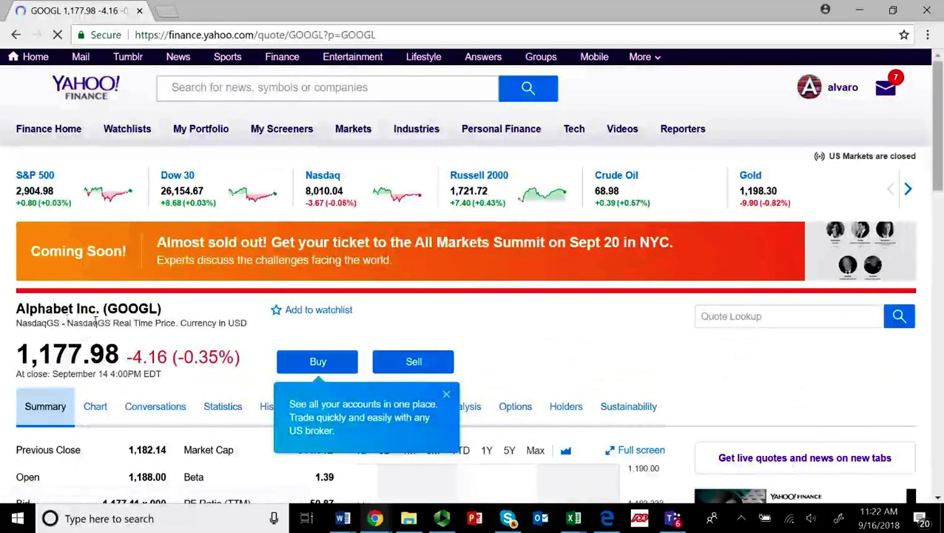
scroll(311, 292, down, 1)
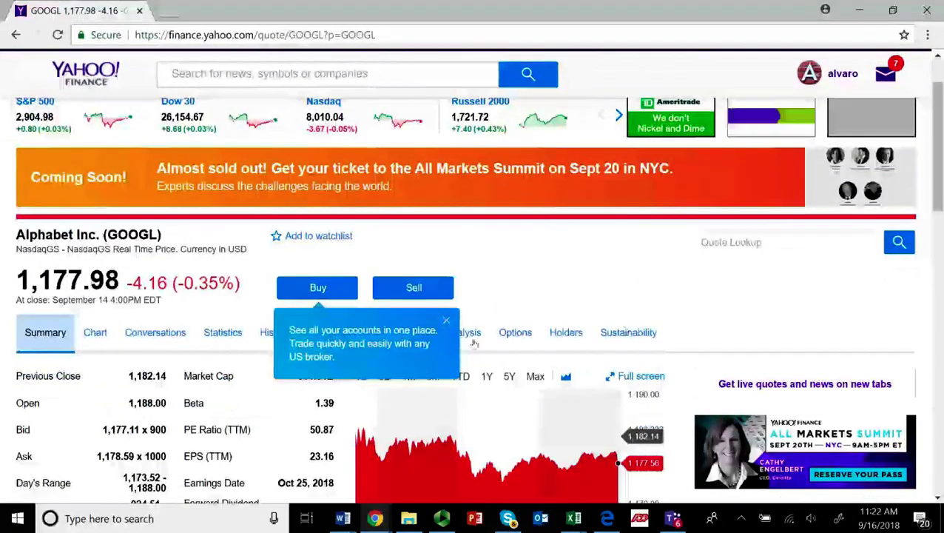
scroll(628, 350, down, 1)
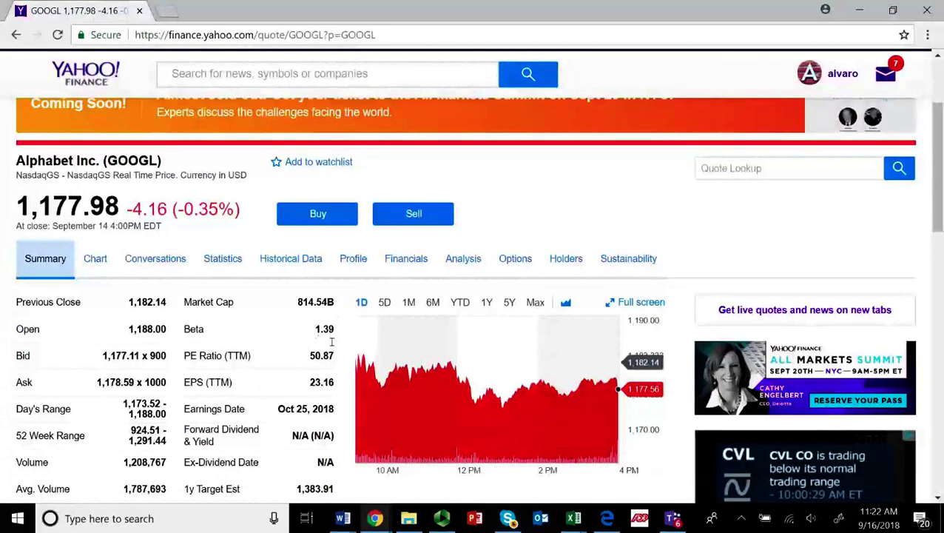
Step: Switch to the beta workbook in Excel to compare the calculated BETA with the published one, and return to the GOOGL quote in Chrome
click(575, 520)
click(864, 453)
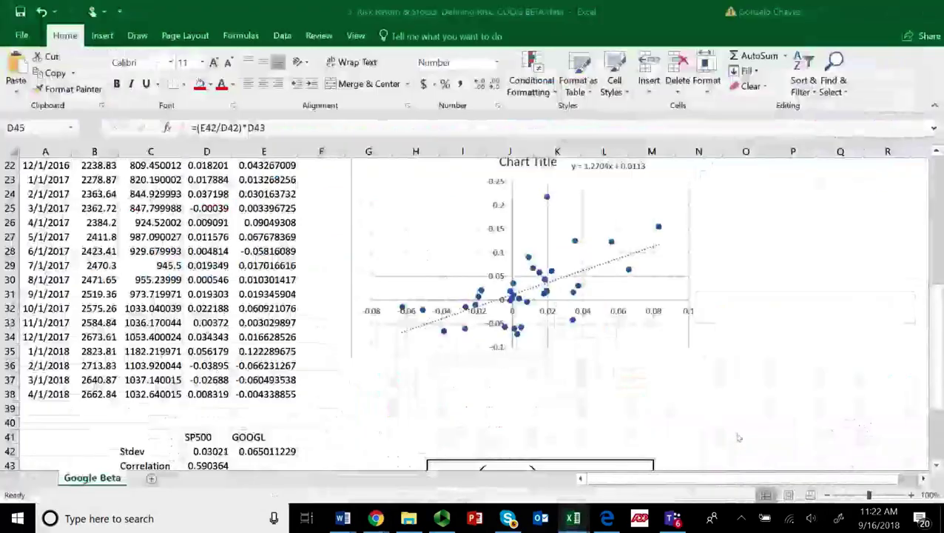
scroll(490, 426, down, 1)
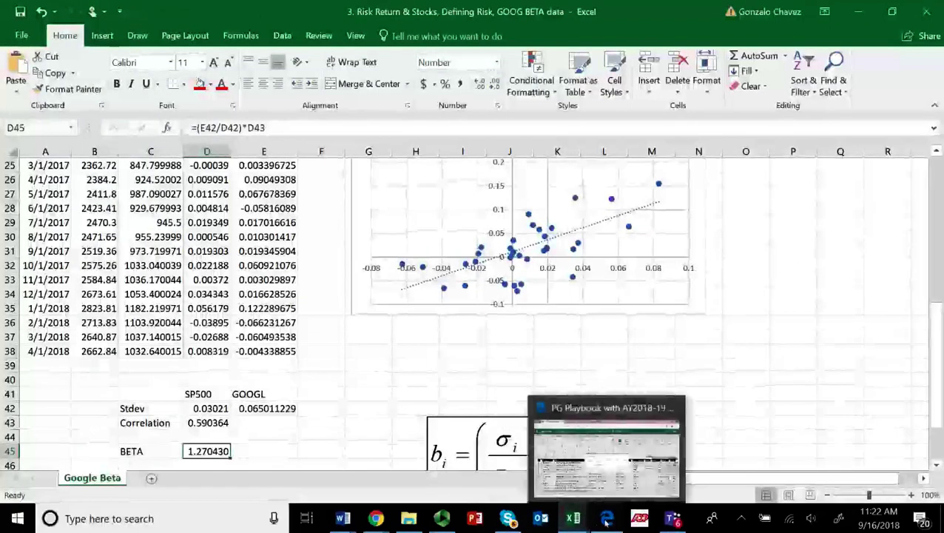
mouse_move(376, 518)
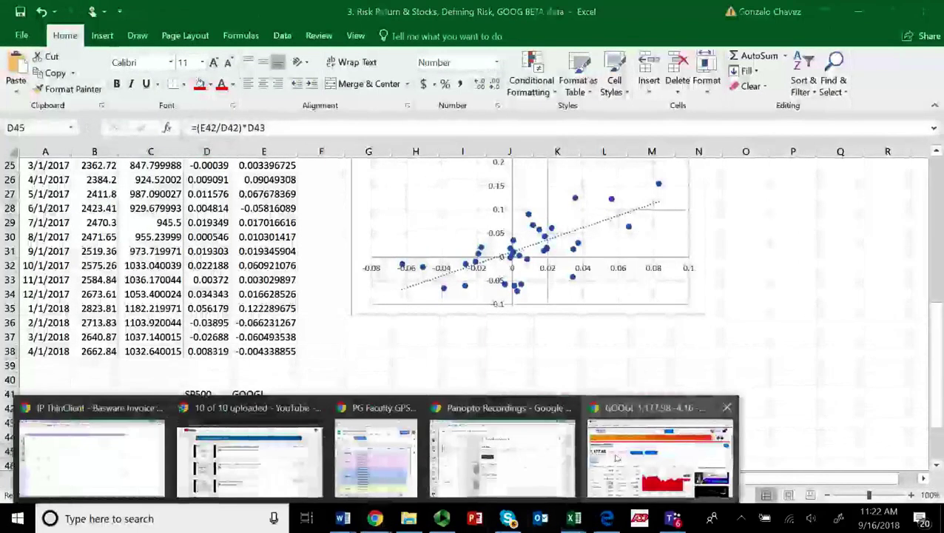
click(660, 455)
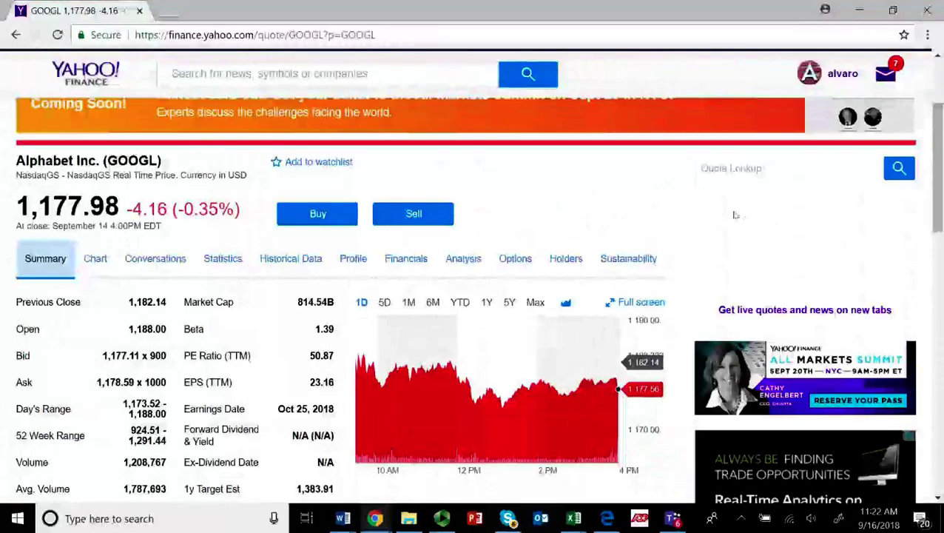
Step: Show GOOGL's historical prices for the five years from 9/16/2013 to 9/16/2018 at monthly frequency
scroll(735, 214, down, 1)
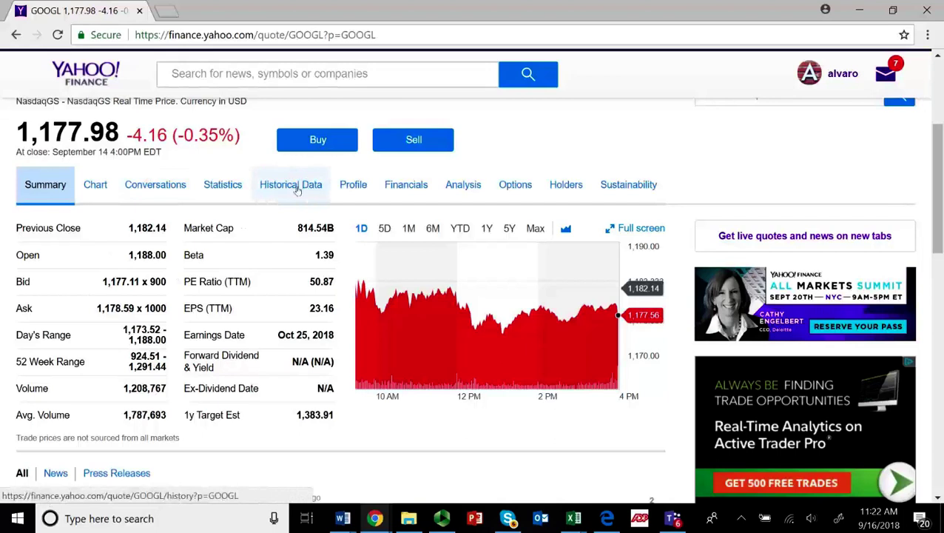
click(296, 189)
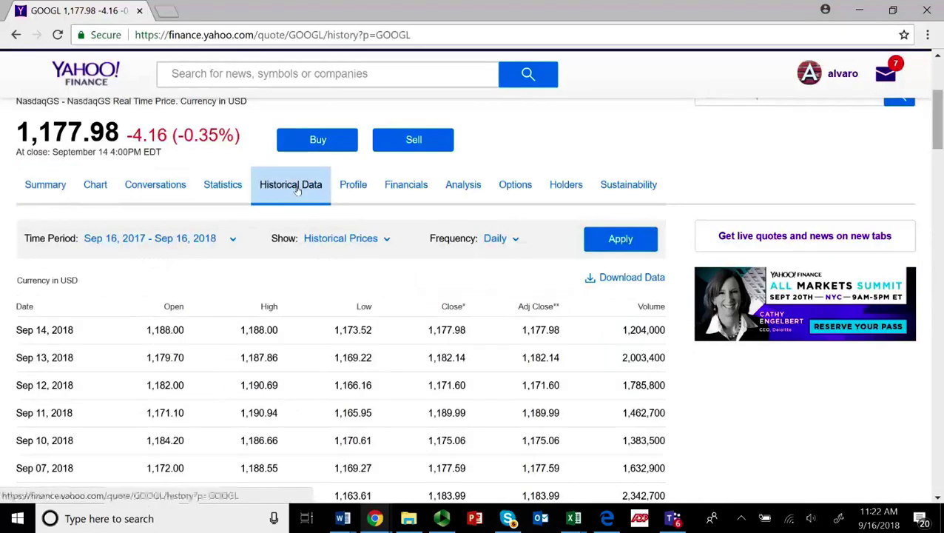
click(234, 240)
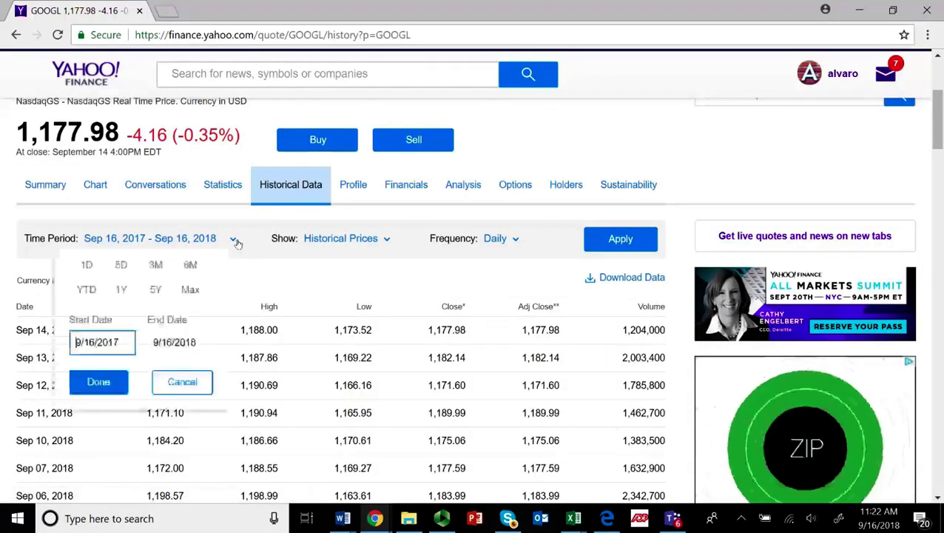
click(156, 290)
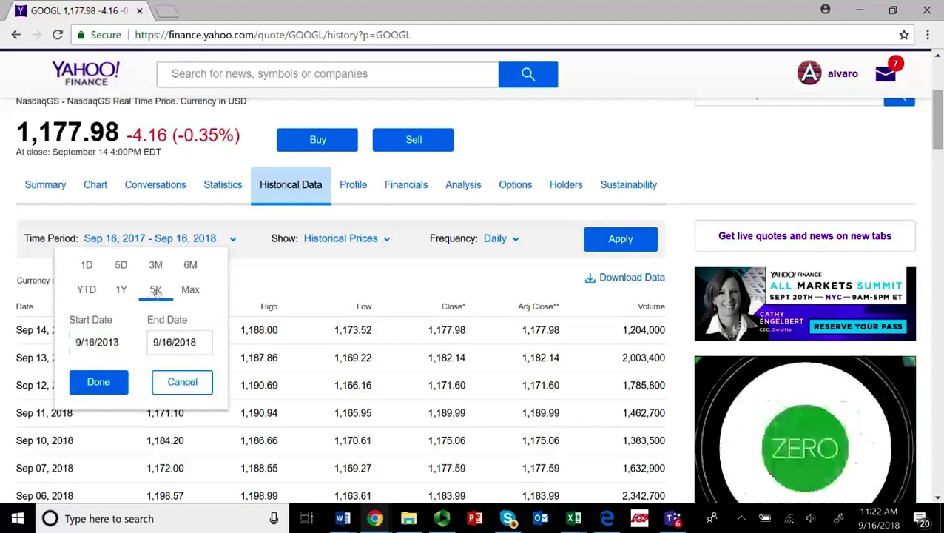
click(126, 383)
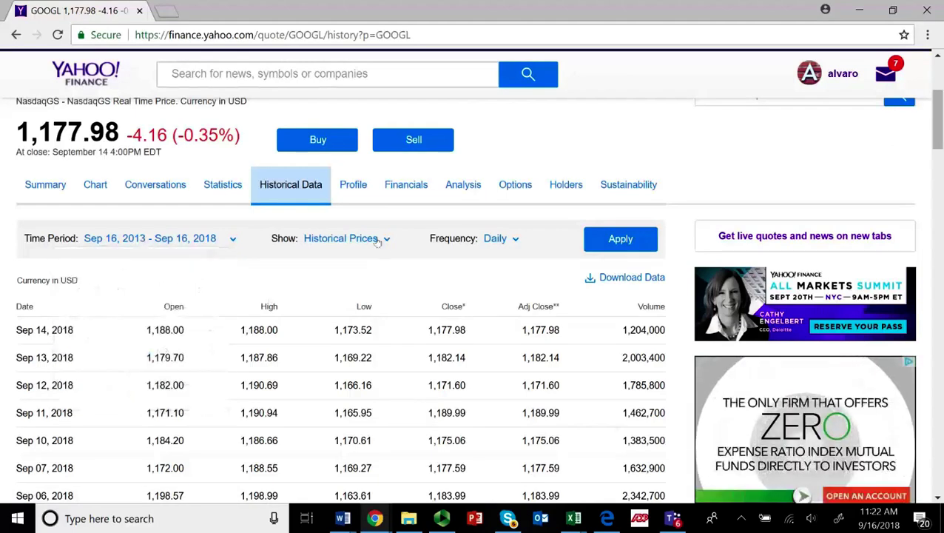
click(512, 239)
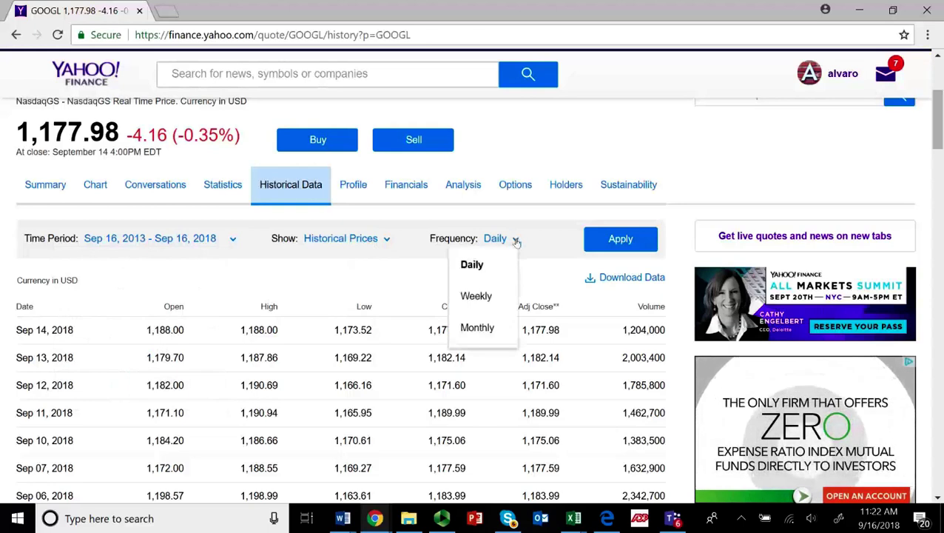
click(481, 326)
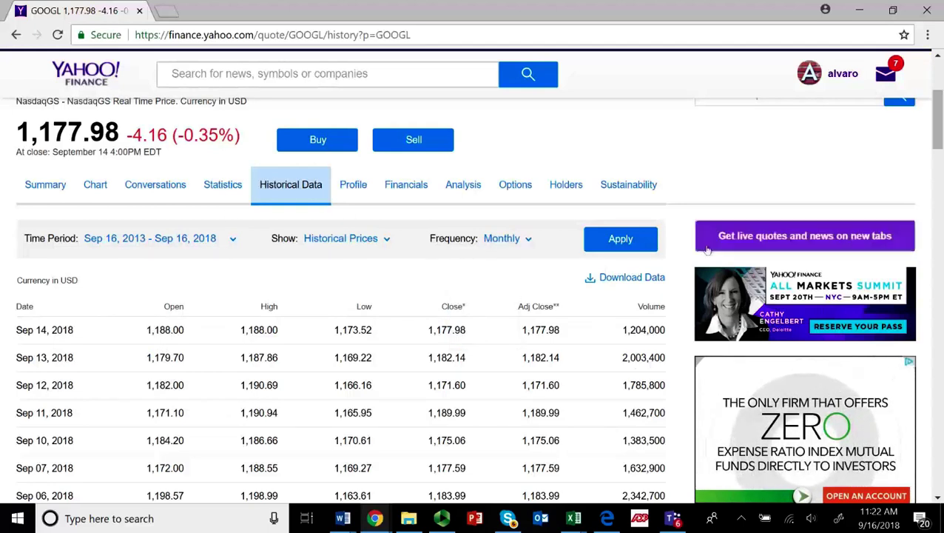
click(622, 241)
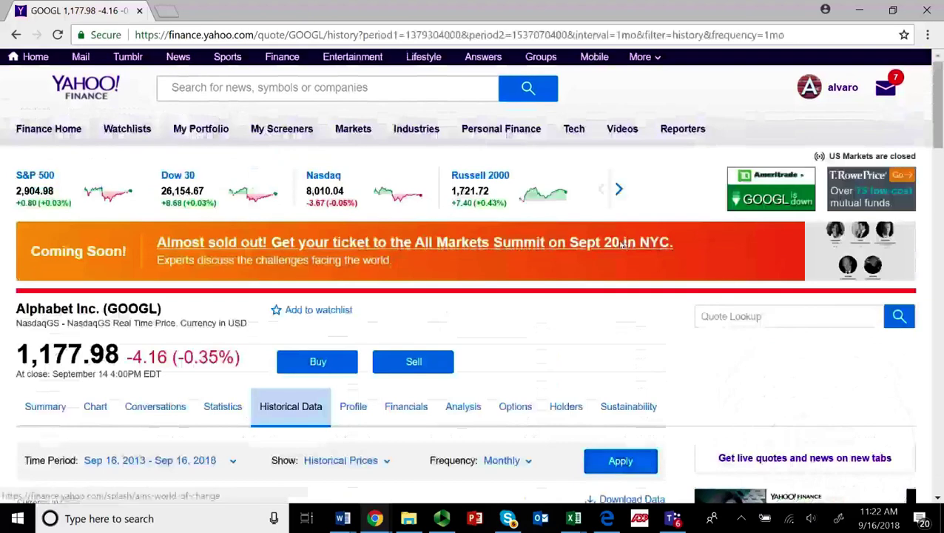
Step: Download the monthly price data, open GOOGL.csv in Excel and widen the Date column to fit its contents
scroll(620, 332, down, 2)
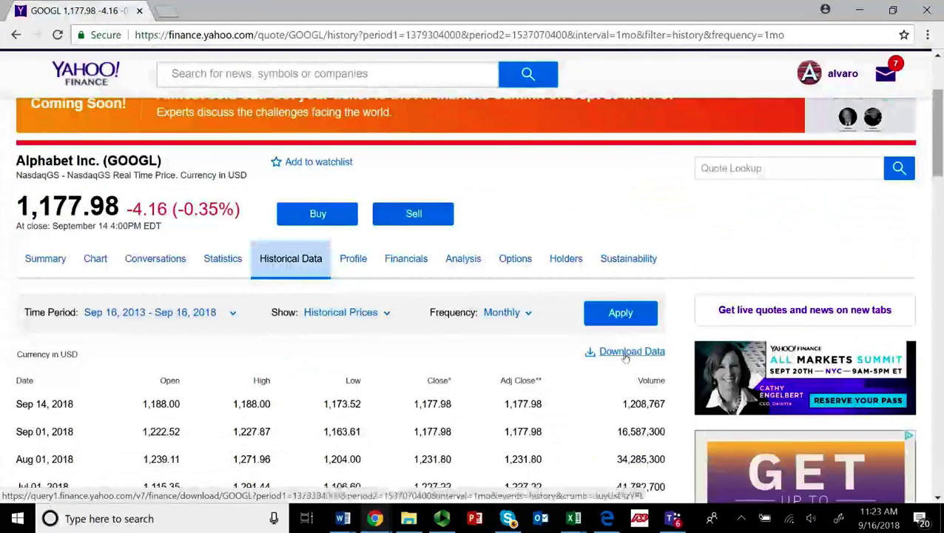
click(625, 353)
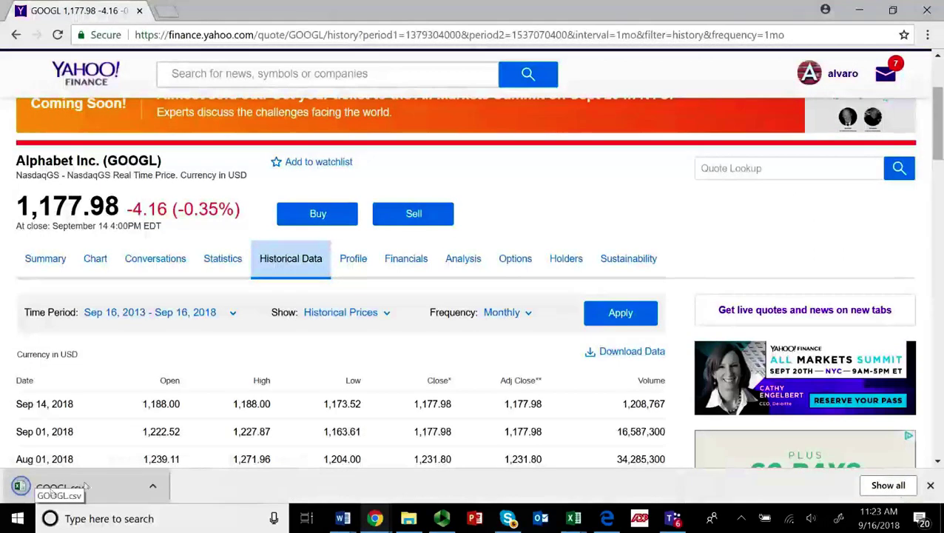
click(59, 488)
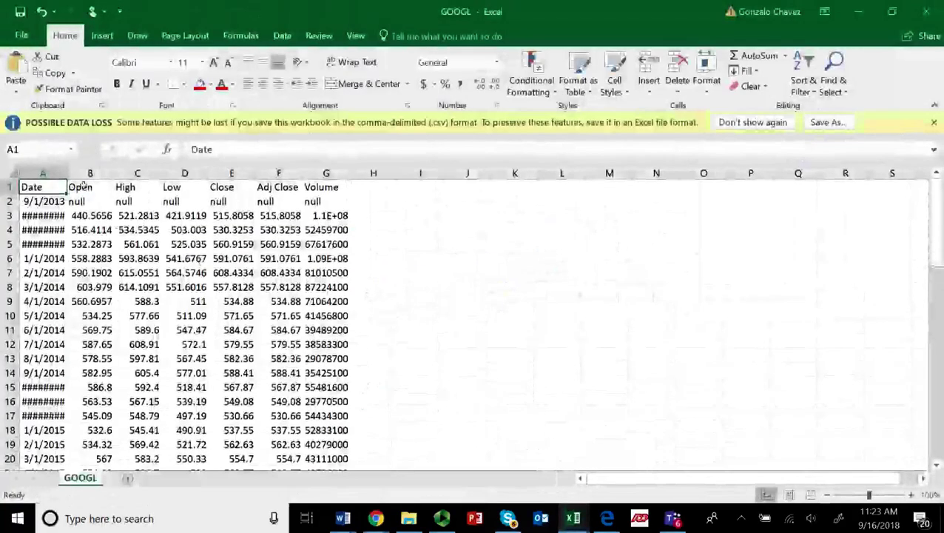
double_click(66, 173)
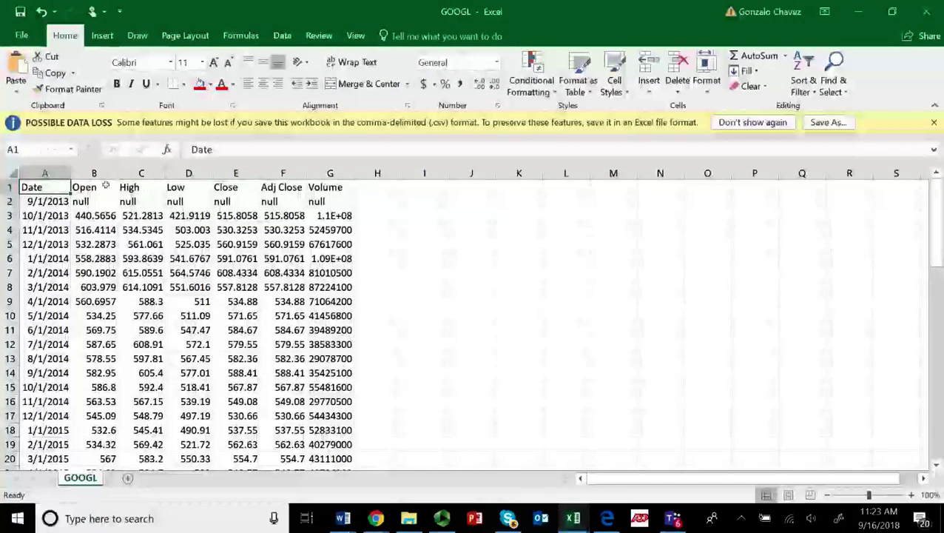
Step: Delete the Open, High, Low, Close and Volume columns, keeping only Date and Adj Close
drag(94, 174, 229, 174)
right_click(235, 175)
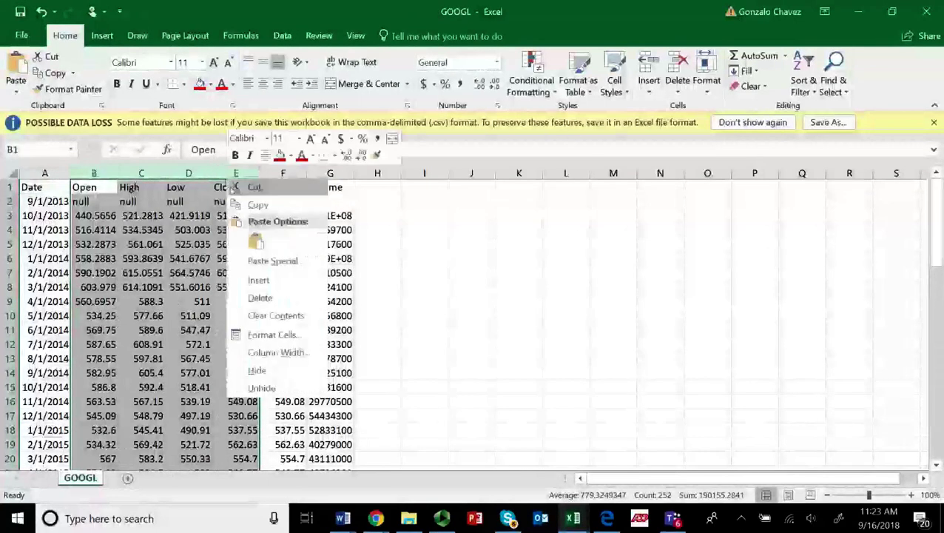
click(261, 293)
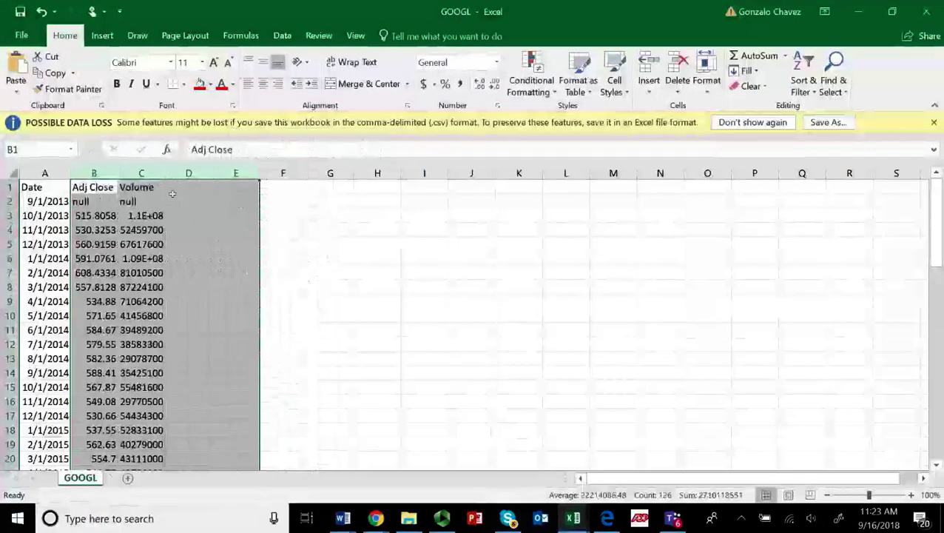
click(153, 176)
right_click(153, 181)
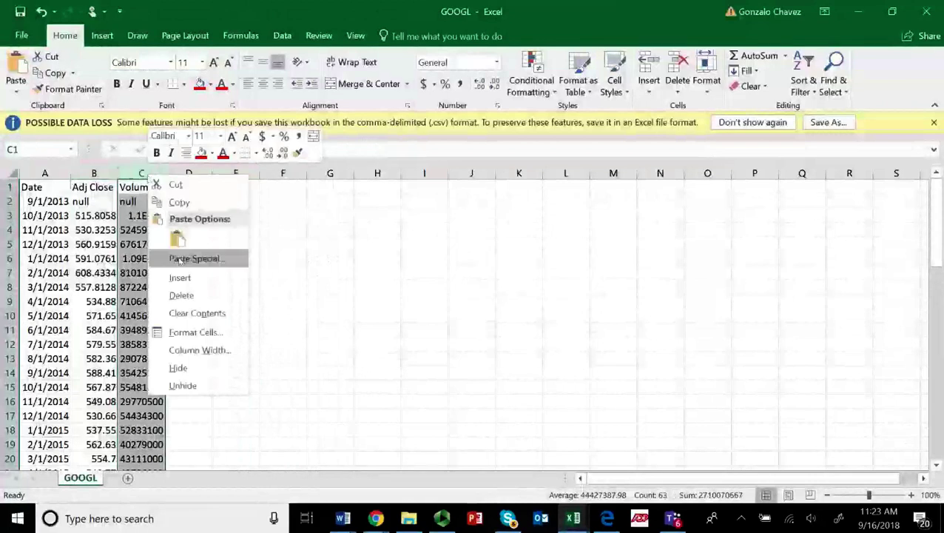
click(181, 294)
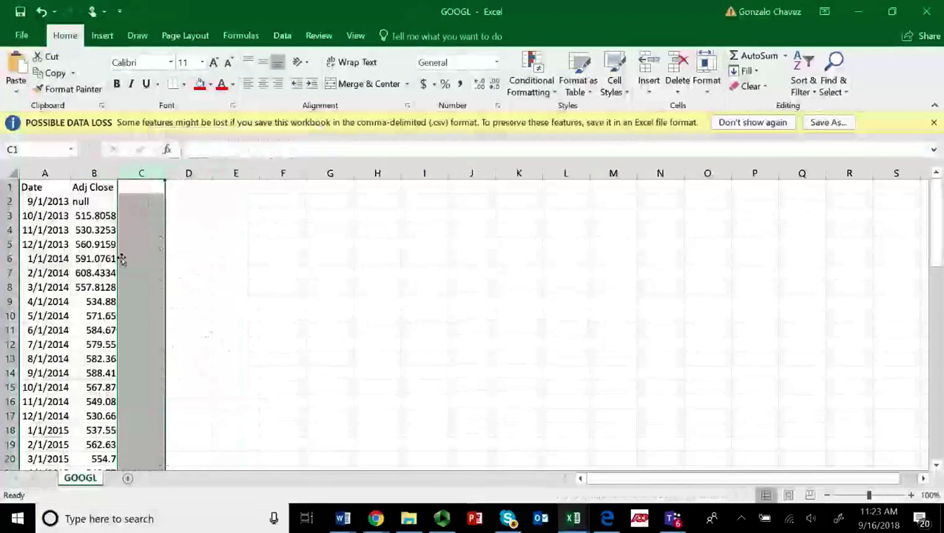
mouse_move(95, 230)
mouse_down()
mouse_move(140, 329)
mouse_move(94, 230)
mouse_up()
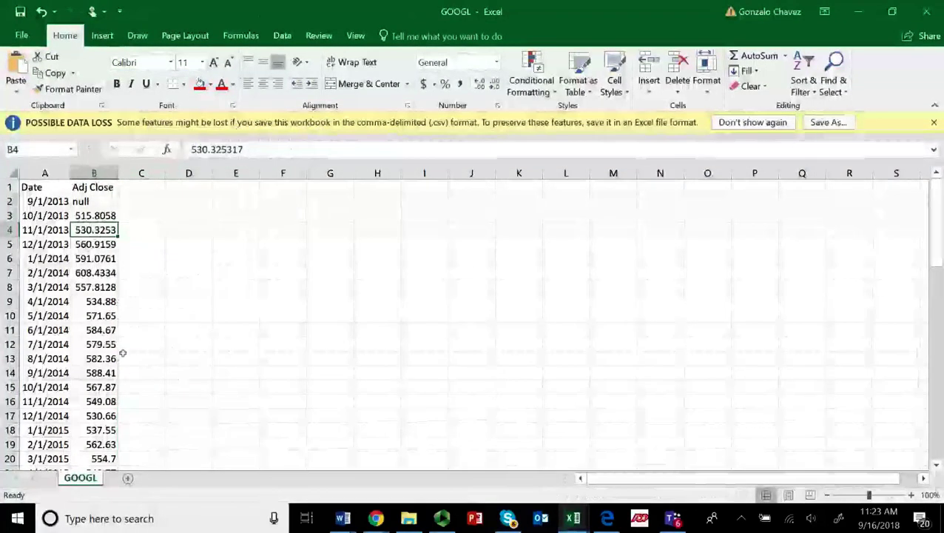
Step: Switch to the Risk Return & Stocks beta workbook and review the GOOGL prices in column C from C3 downward
mouse_move(573, 518)
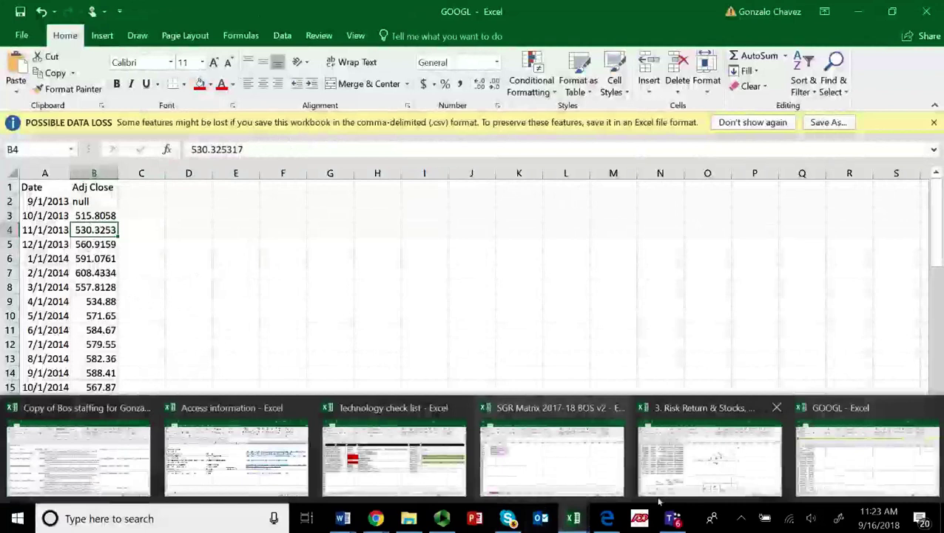
click(758, 475)
scroll(56, 305, up, 8)
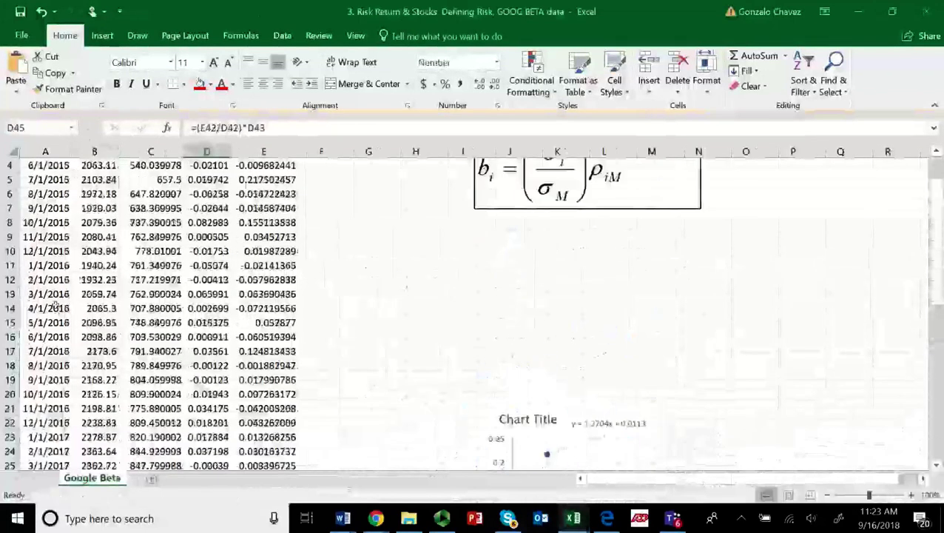
drag(157, 194, 169, 423)
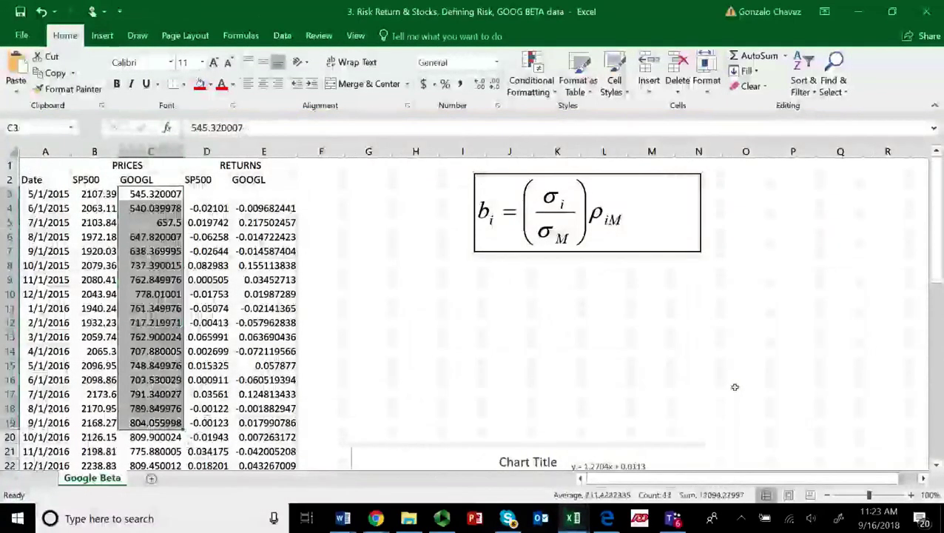
Step: Return to the GOOGL workbook and stop the possible data loss warning from showing again
mouse_move(574, 521)
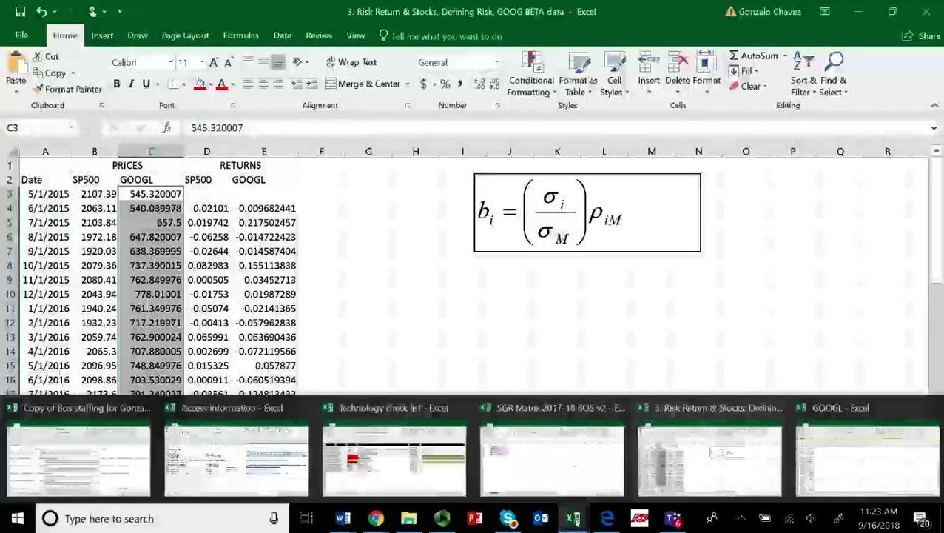
click(837, 462)
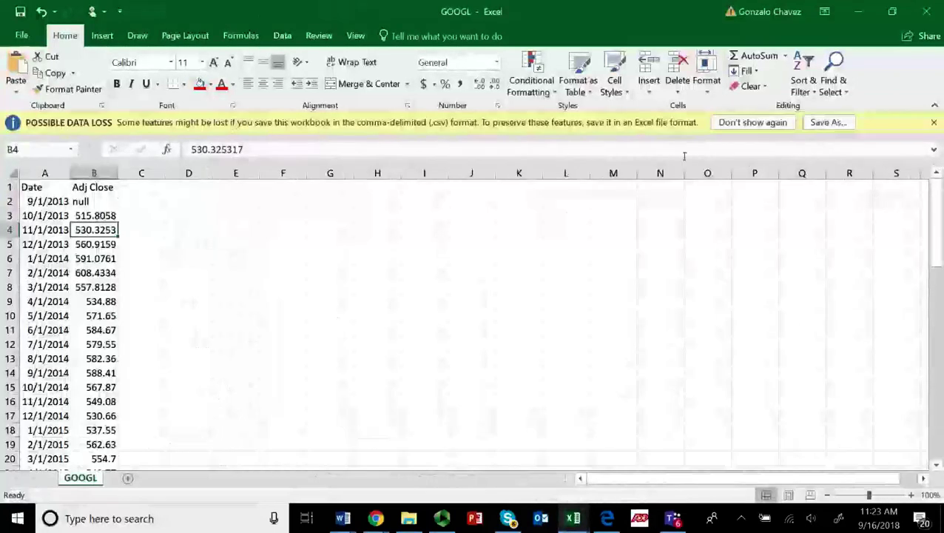
click(751, 123)
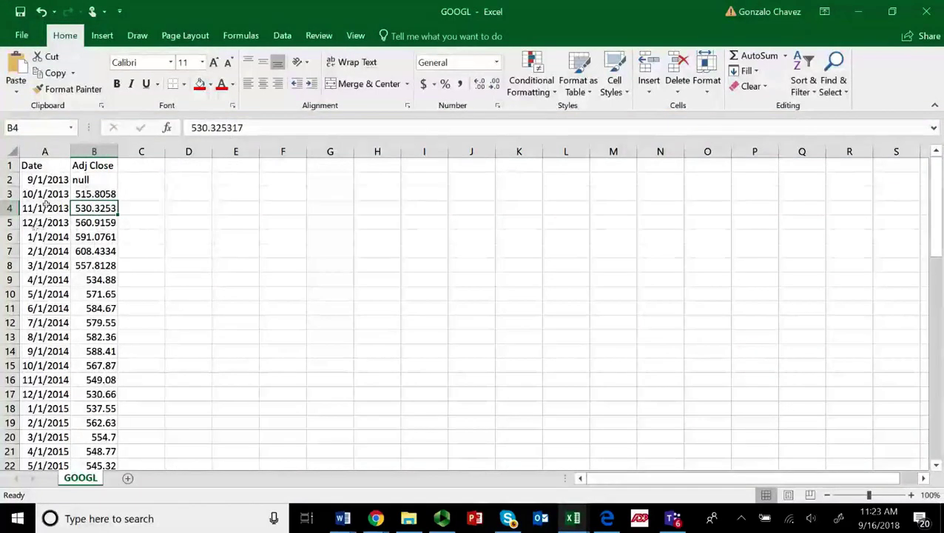
Step: Review the monthly dates and the adjusted closing prices in the downloaded GOOGL data
drag(54, 182, 39, 403)
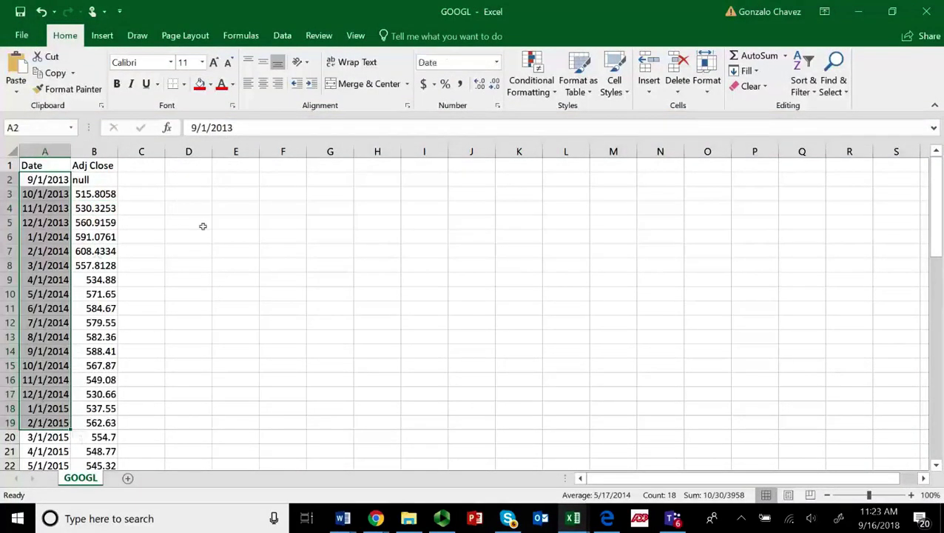
click(96, 197)
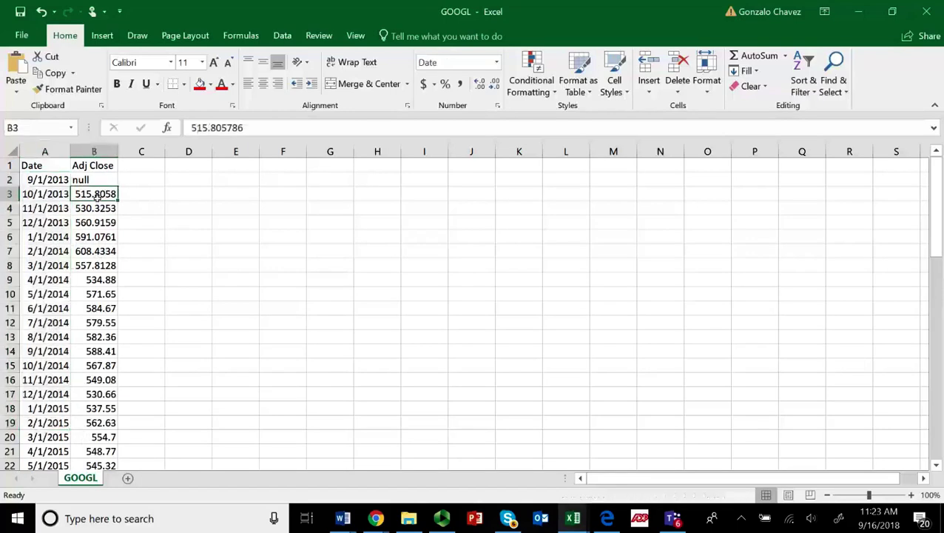
drag(94, 211, 95, 390)
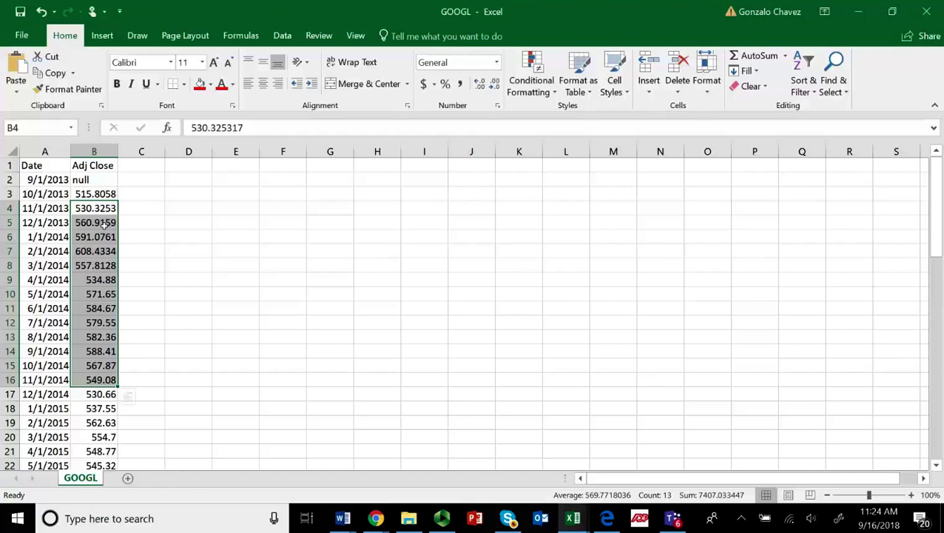
Step: Switch back to the Risk Return & Stocks beta workbook and examine the SP500 prices starting at B3
mouse_move(572, 518)
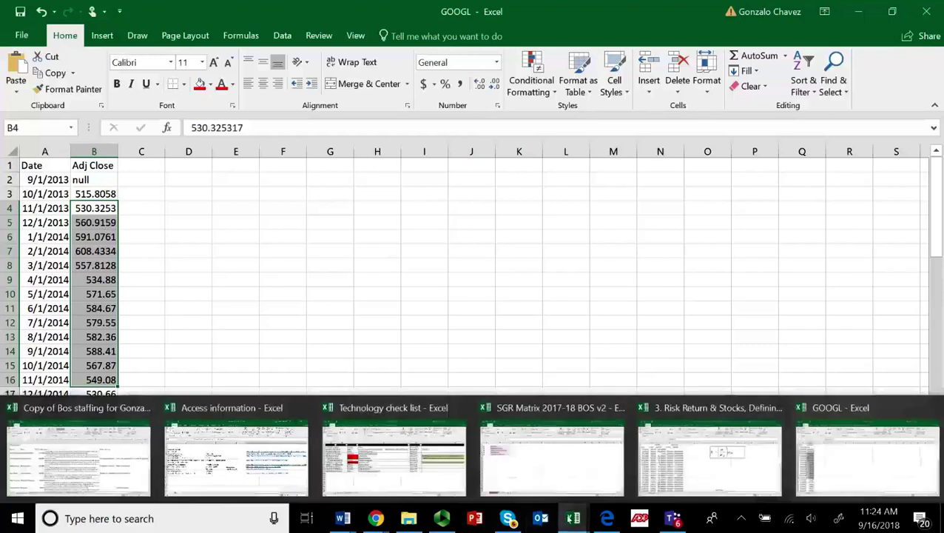
click(662, 457)
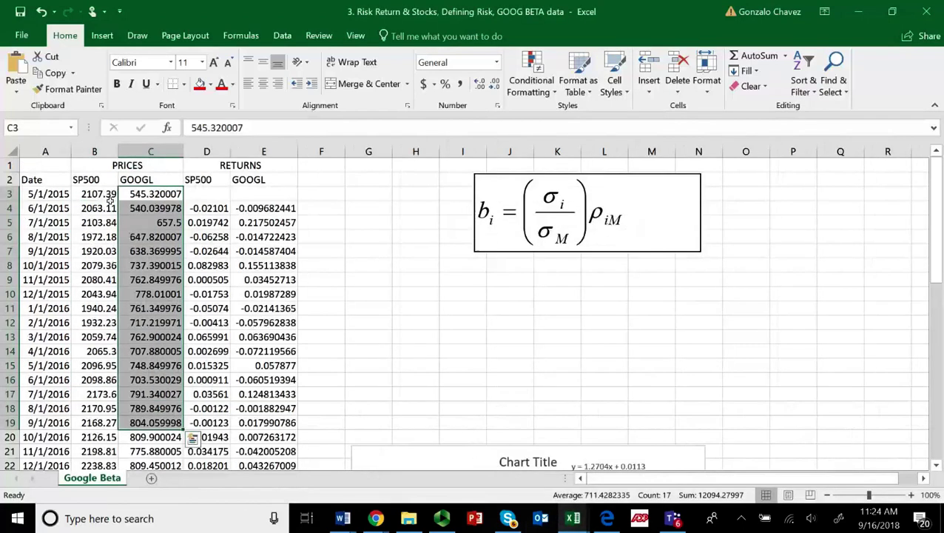
click(94, 193)
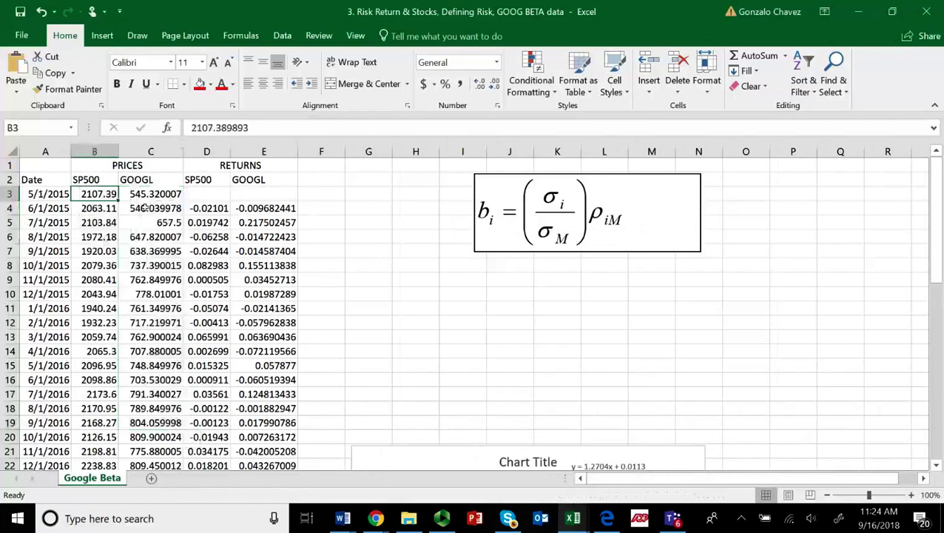